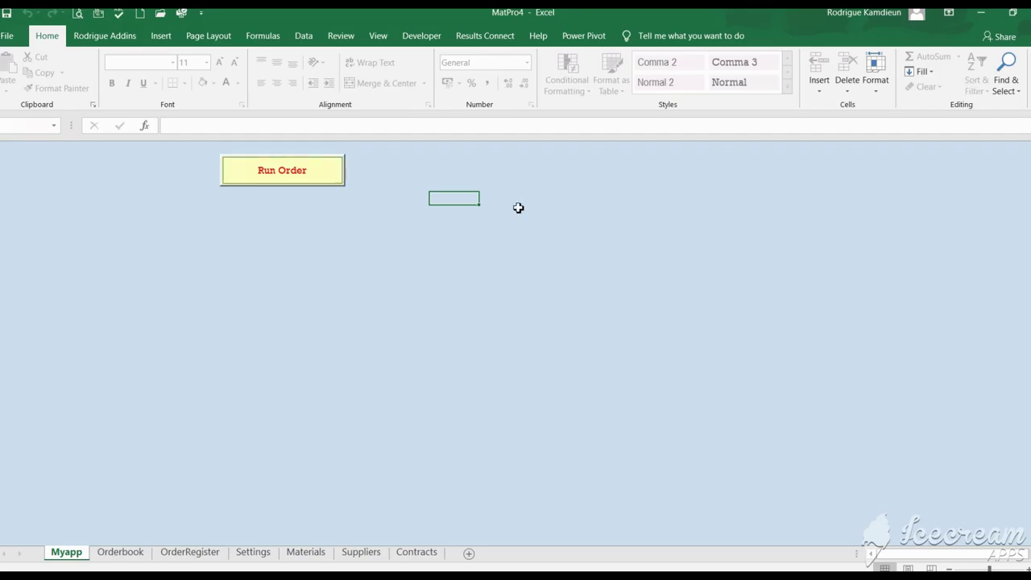
Launch the Material Procurement System form from the Myapp sheet for new order 28401.
{"action": "left_click", "coordinate": [311, 180]}
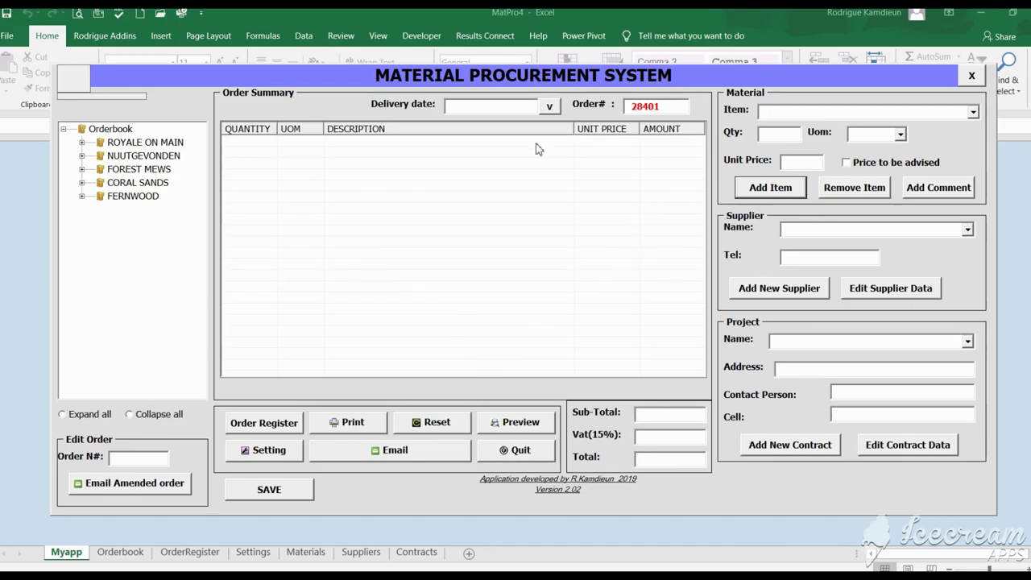
{"action": "left_click", "coordinate": [820, 113]}
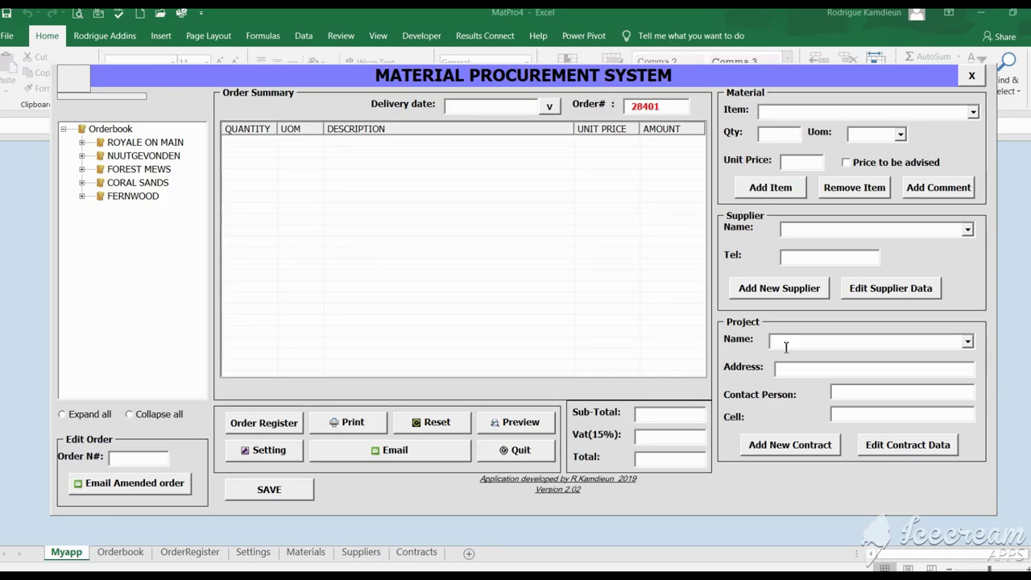
Choose CEDAR PLACE as the order's project.
{"action": "type", "text": "sd"}
{"action": "key", "text": "BackSpace"}
{"action": "key", "text": "BackSpace"}
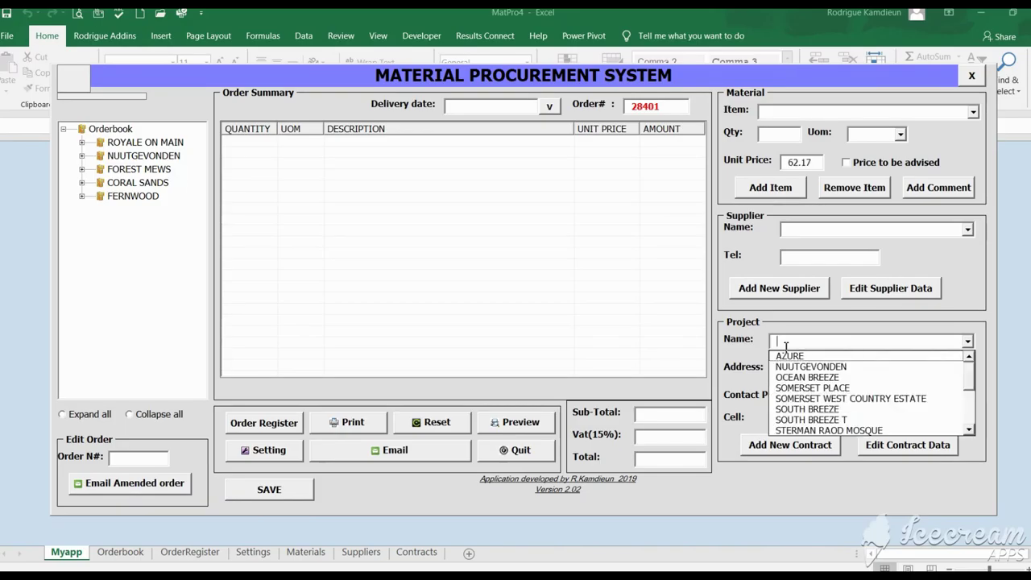
{"action": "type", "text": "ce"}
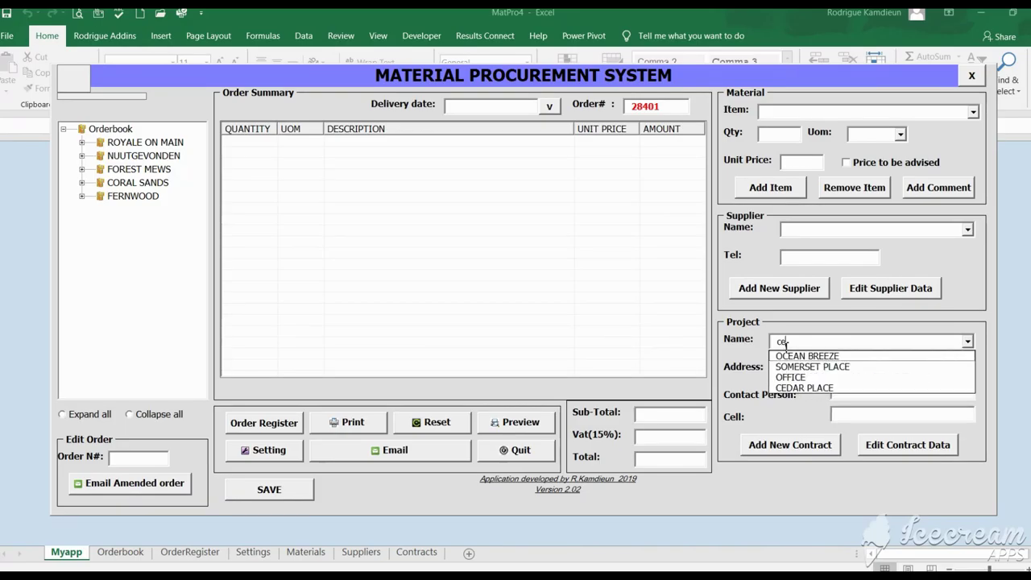
{"action": "left_click", "coordinate": [803, 387]}
{"action": "left_click", "coordinate": [831, 229]}
Choose CASHBUILD as the supplier, auto-filling its contact and phone details.
{"action": "type", "text": "cas"}
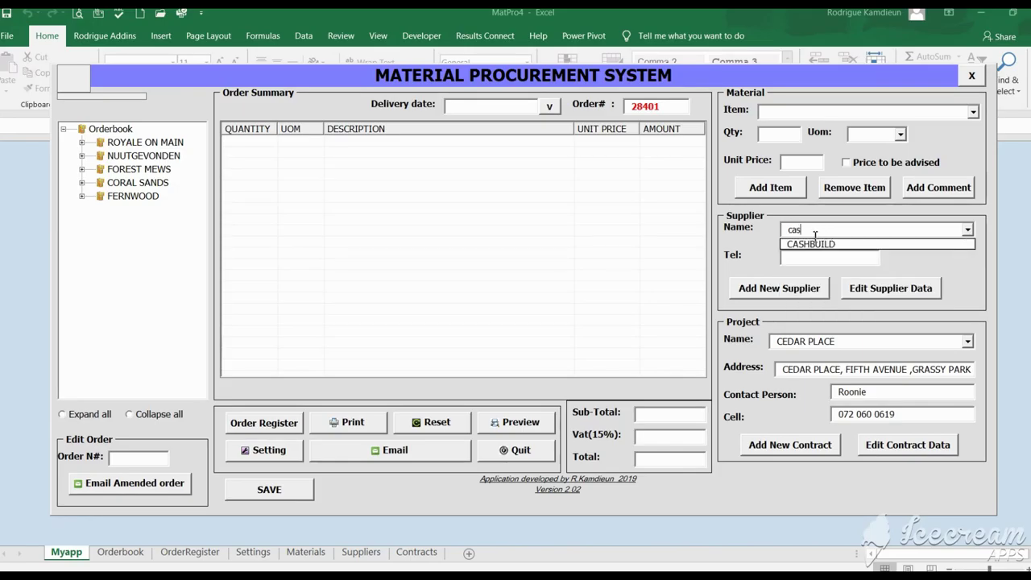
{"action": "left_click", "coordinate": [813, 244]}
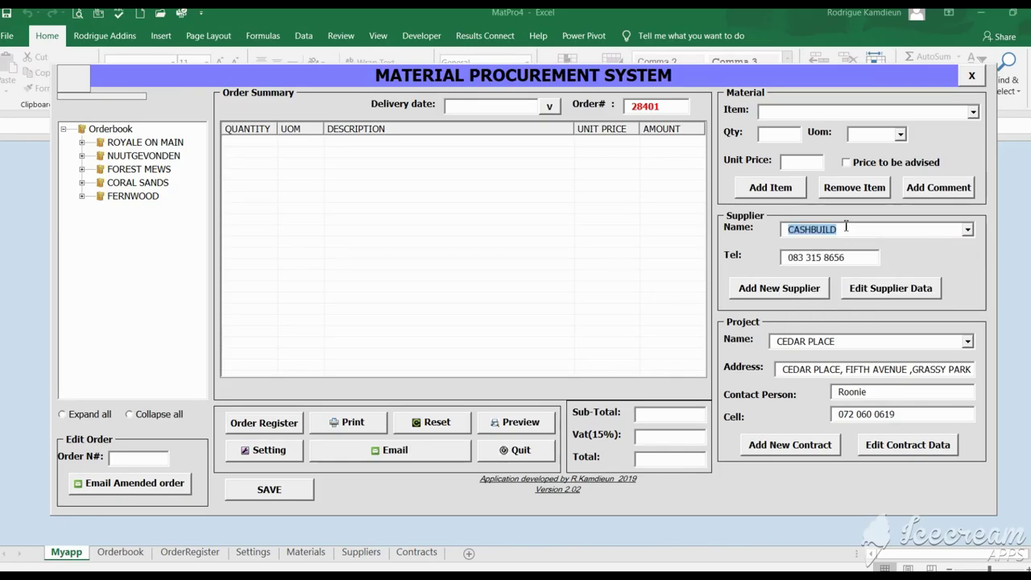
{"action": "left_click", "coordinate": [801, 113]}
Add 150 Bag of CEMENT - IDM BUILD IT SABS 32,5 50KG at R65 each.
{"action": "type", "text": "ce"}
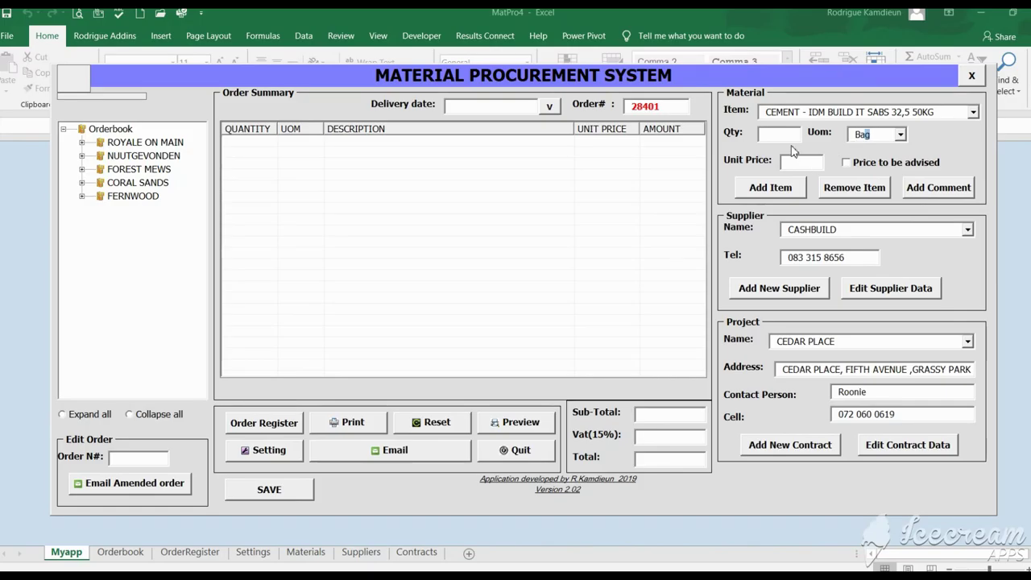
{"action": "left_click", "coordinate": [795, 137]}
{"action": "type", "text": "150"}
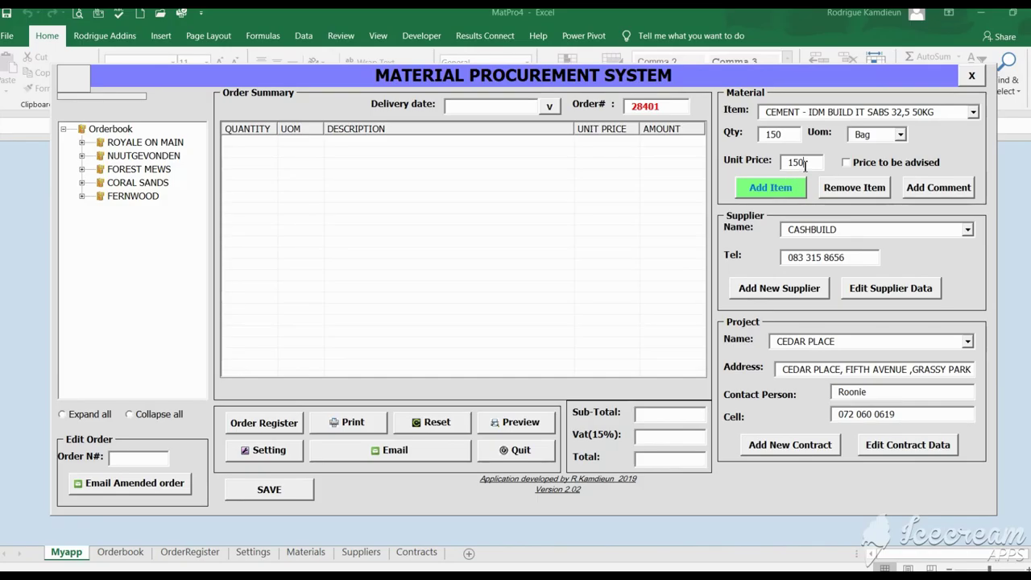
{"action": "double_click", "coordinate": [797, 164]}
{"action": "type", "text": "65"}
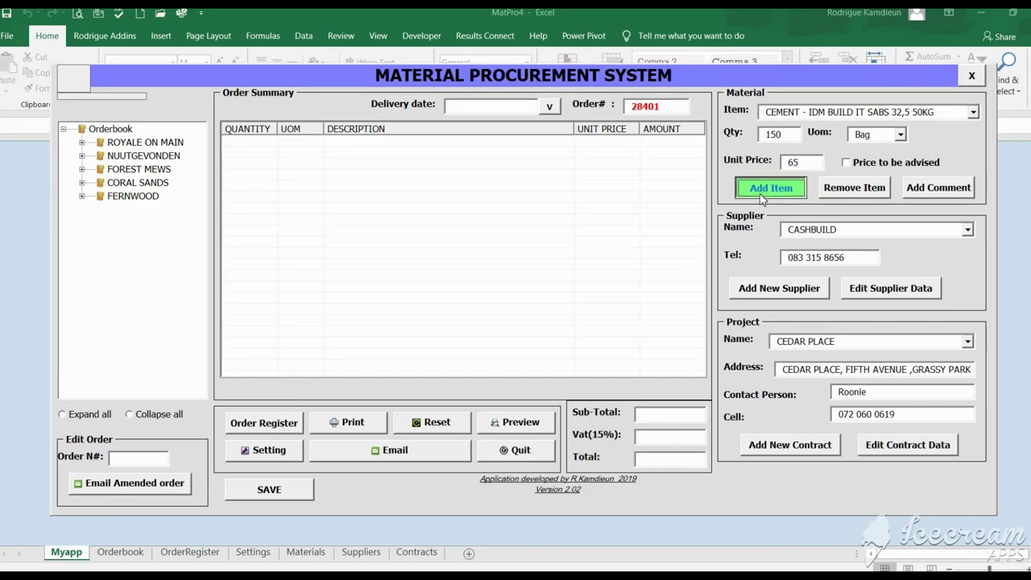
{"action": "left_click", "coordinate": [760, 194]}
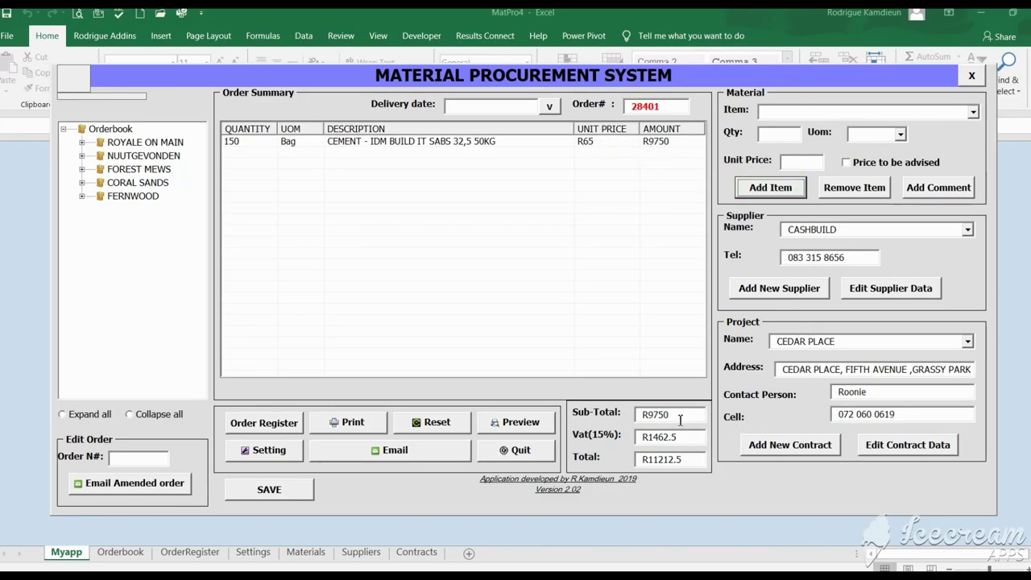
Add 15 No DOORFRAMES MERANTI 70X50 813 WITH SILL at R34 each, totalling R11799.
{"action": "left_click", "coordinate": [772, 116]}
{"action": "type", "text": "doo"}
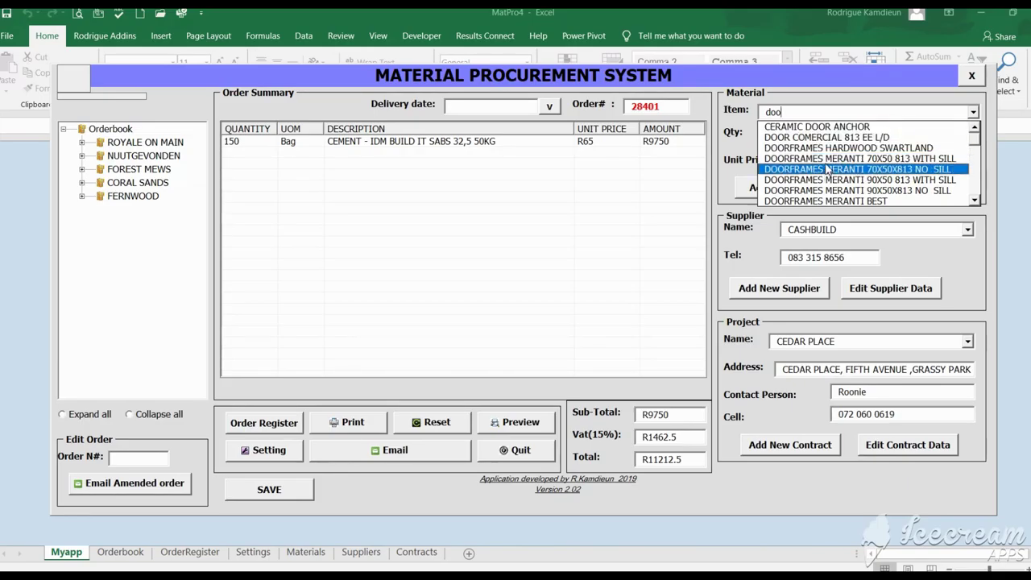
{"action": "left_click", "coordinate": [826, 161]}
{"action": "left_click", "coordinate": [899, 134]}
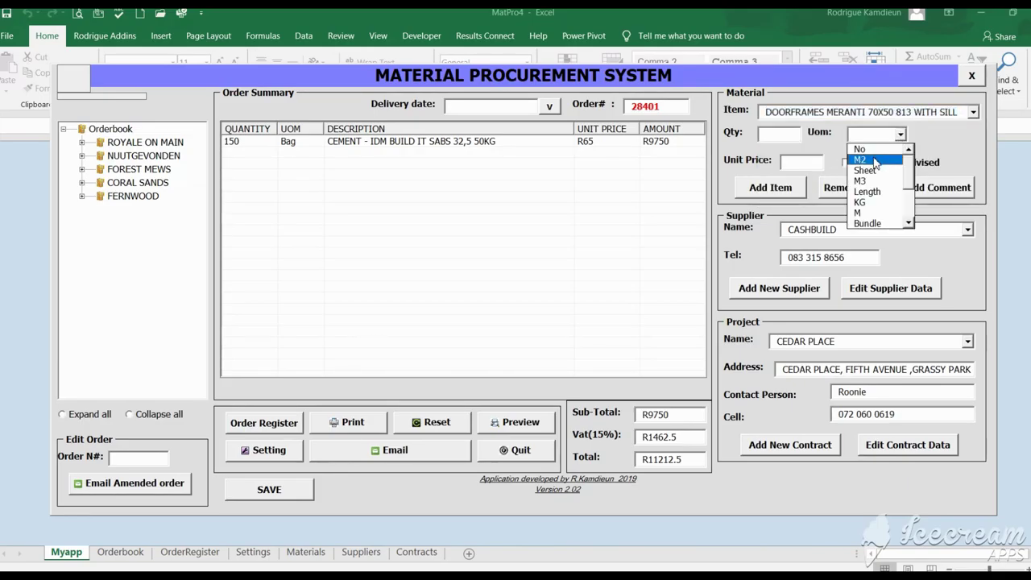
{"action": "left_click", "coordinate": [876, 150]}
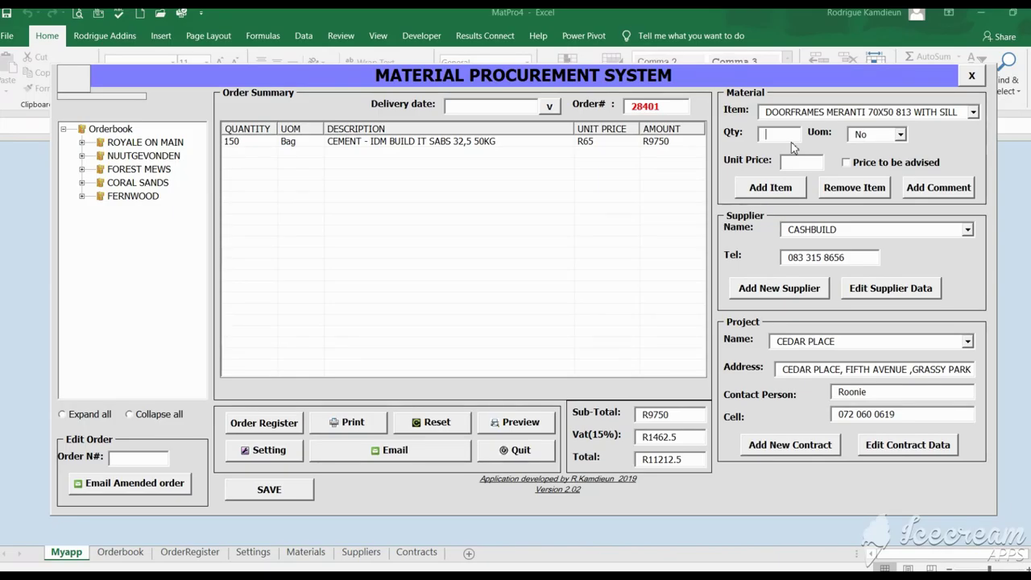
{"action": "type", "text": "bn"}
{"action": "key", "text": "BackSpace"}
{"action": "key", "text": "BackSpace"}
{"action": "type", "text": "15"}
{"action": "left_click", "coordinate": [814, 164]}
{"action": "type", "text": "34"}
{"action": "left_click", "coordinate": [797, 188]}
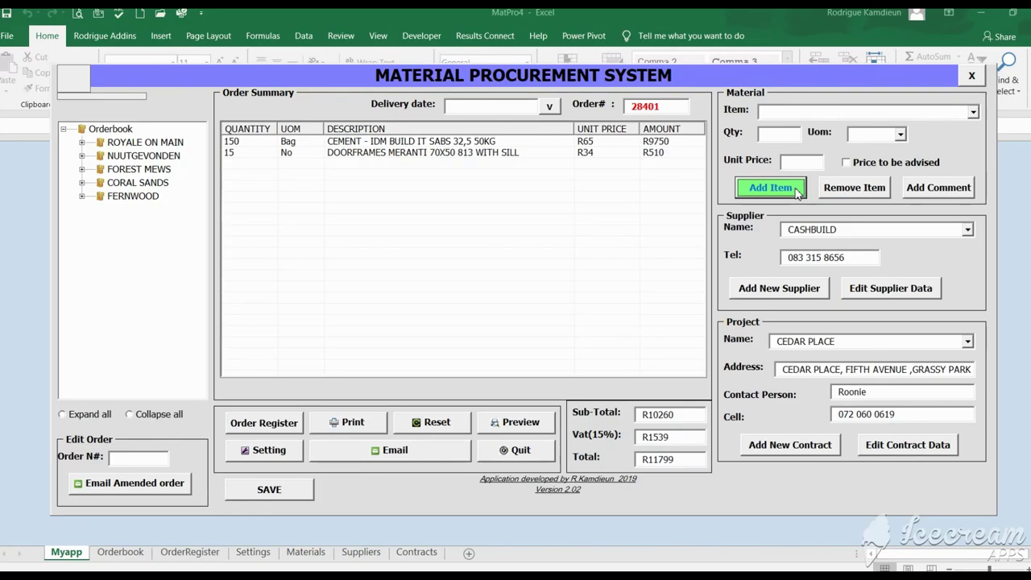
{"action": "left_click", "coordinate": [549, 106]}
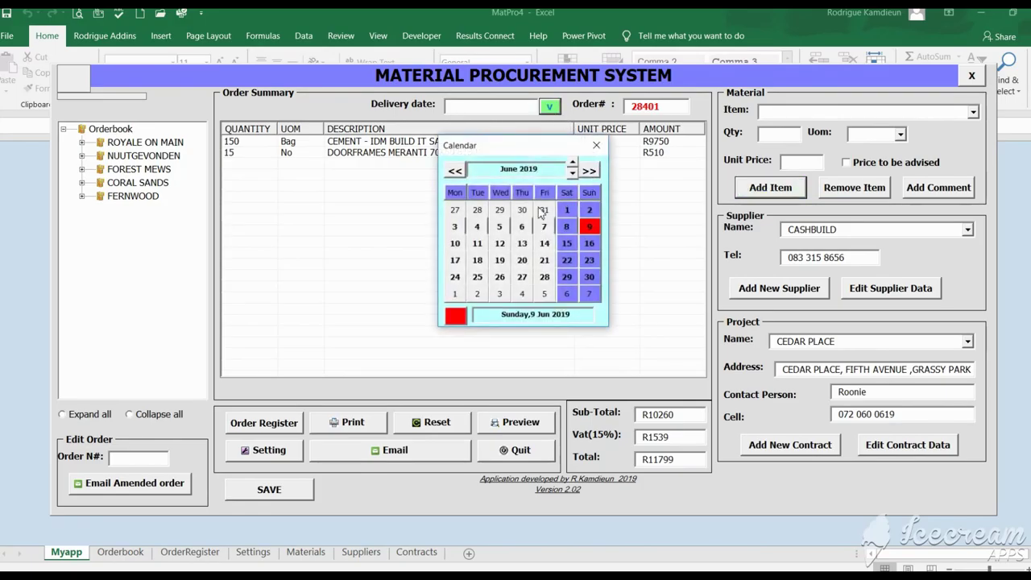
Set delivery date 17/Jun/2019 and add the comment line 'Any comment here'.
{"action": "left_click", "coordinate": [457, 261]}
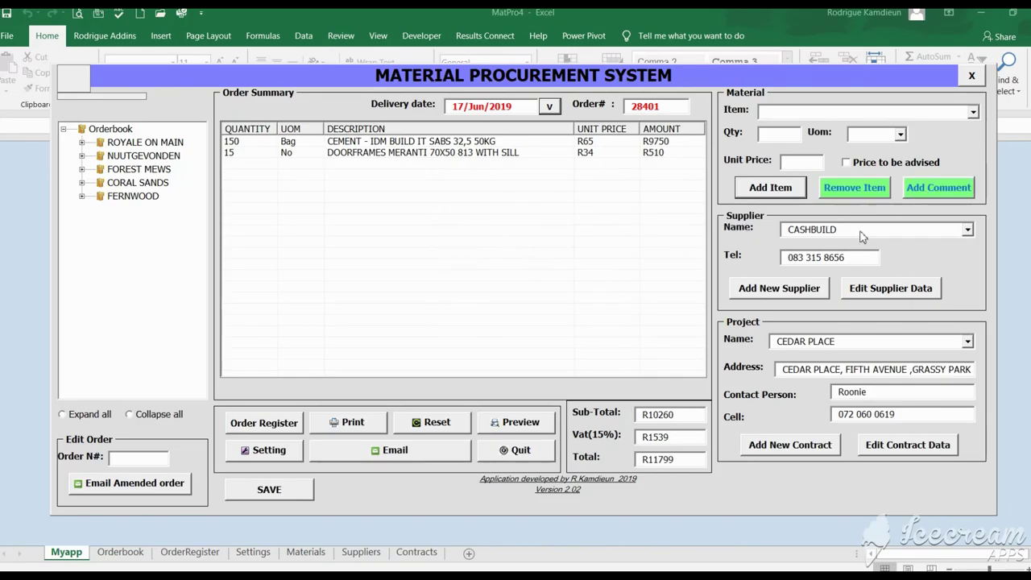
{"action": "left_click", "coordinate": [938, 190]}
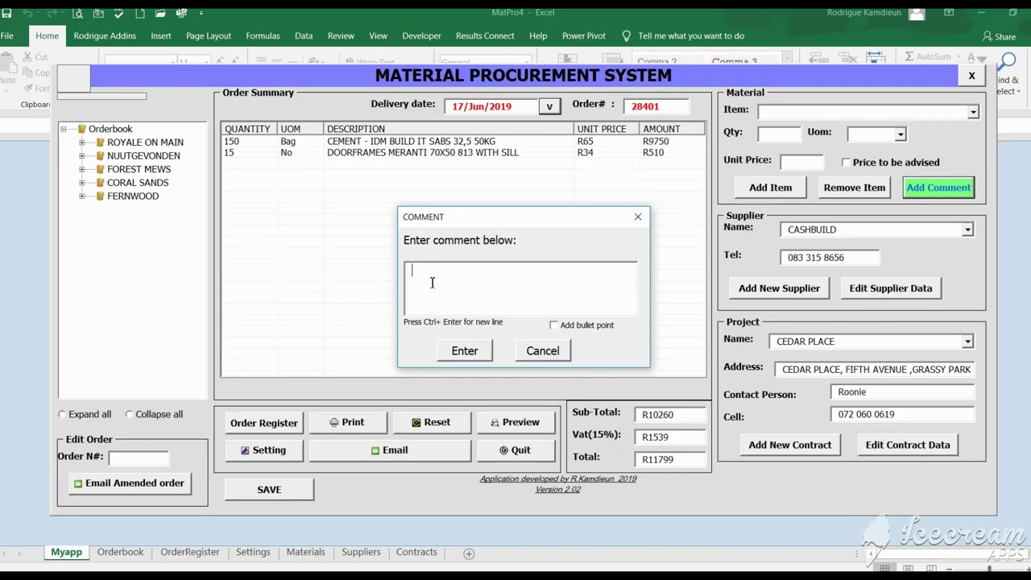
{"action": "type", "text": "Any "}
{"action": "type", "text": "comment"}
{"action": "type", "text": " here"}
{"action": "left_click", "coordinate": [457, 351]}
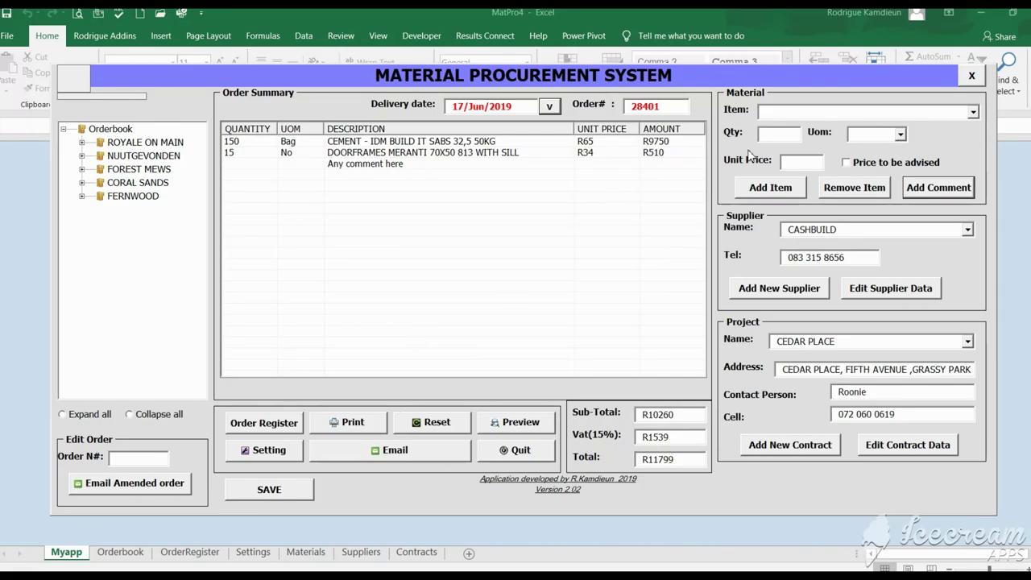
{"action": "left_click", "coordinate": [809, 118]}
Add 12 KG of 100MM NAIL WIRE PER KG at R14, bringing the total to R11992.2.
{"action": "type", "text": "i"}
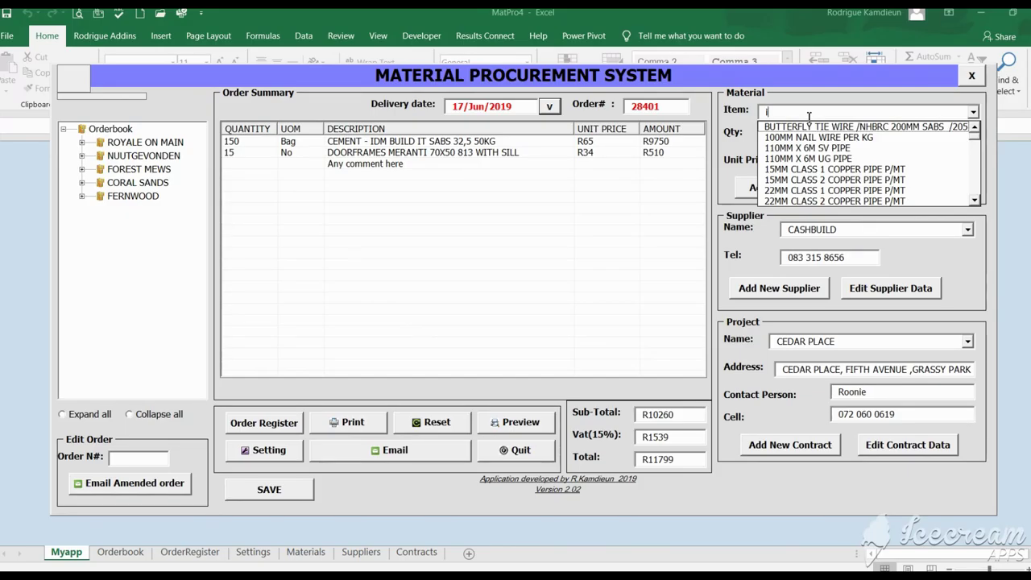
{"action": "left_click", "coordinate": [803, 139]}
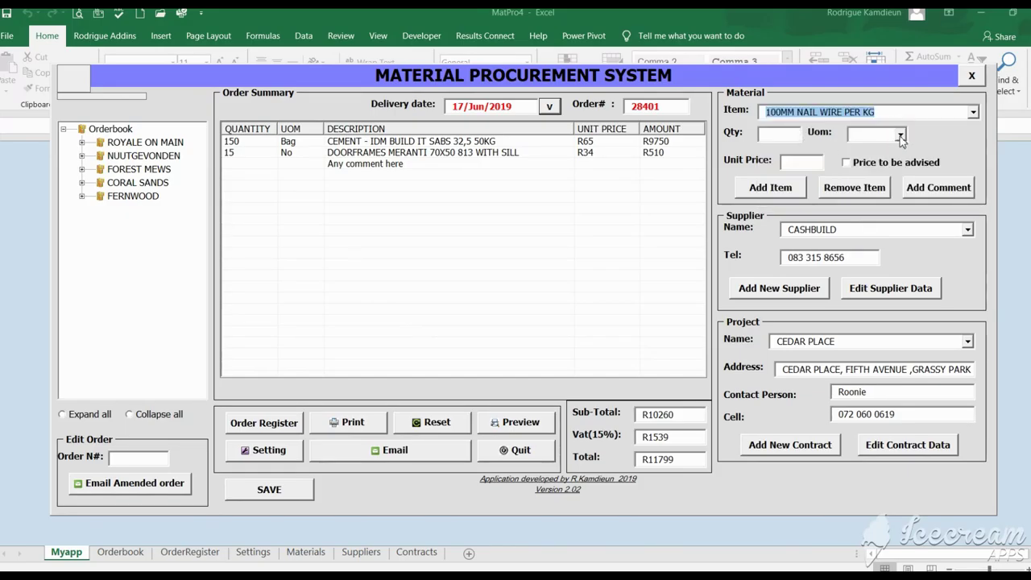
{"action": "left_click", "coordinate": [889, 137]}
{"action": "left_click", "coordinate": [876, 136]}
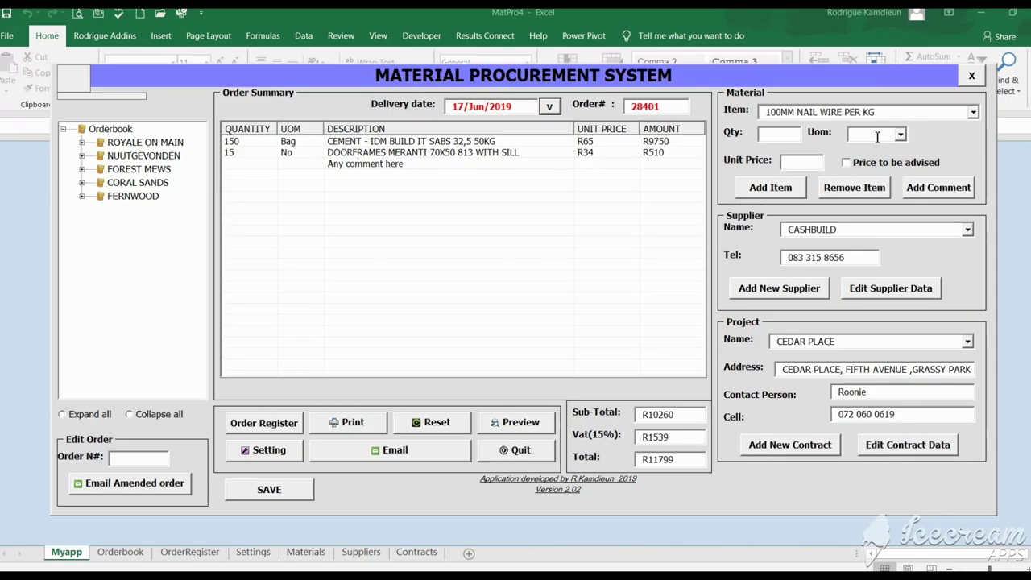
{"action": "type", "text": "KG"}
{"action": "left_click", "coordinate": [787, 137]}
{"action": "type", "text": "12"}
{"action": "left_click", "coordinate": [797, 162]}
{"action": "type", "text": "14"}
{"action": "left_click", "coordinate": [775, 190]}
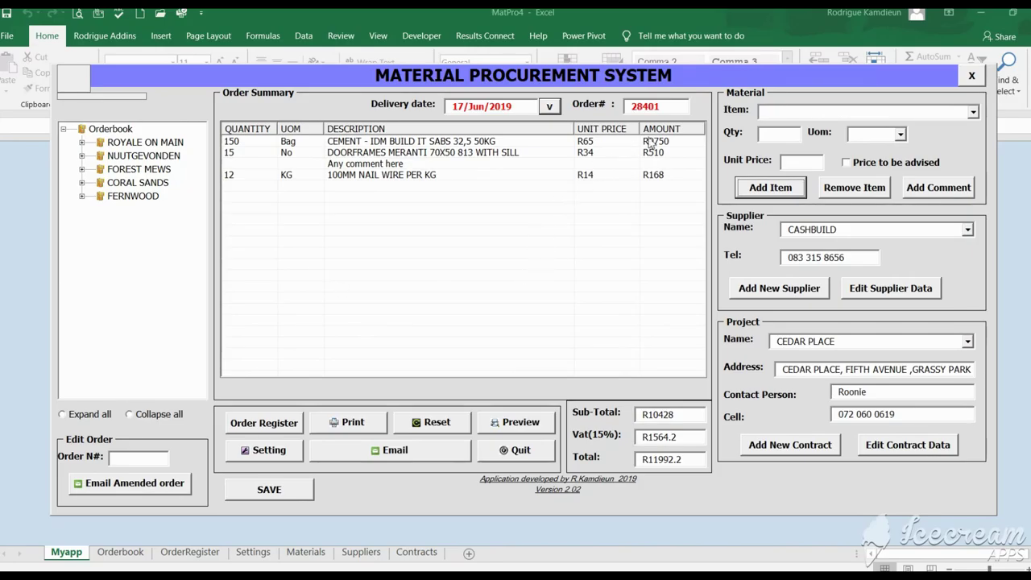
{"action": "left_click", "coordinate": [381, 456]}
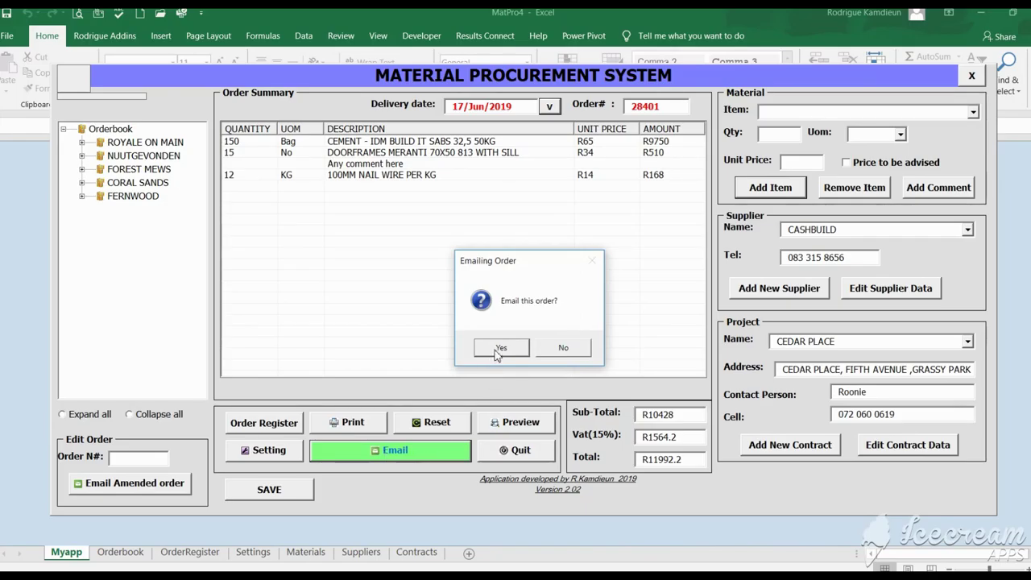
Confirm emailing the order and open the attached Cedar Place order PDF from Outlook.
{"action": "left_click", "coordinate": [496, 349]}
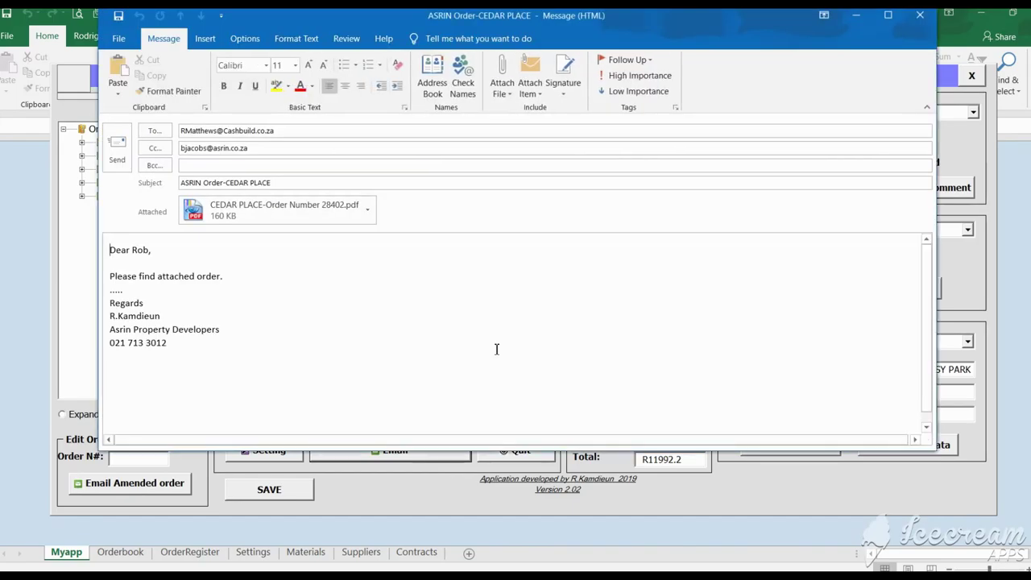
{"action": "left_click", "coordinate": [289, 221]}
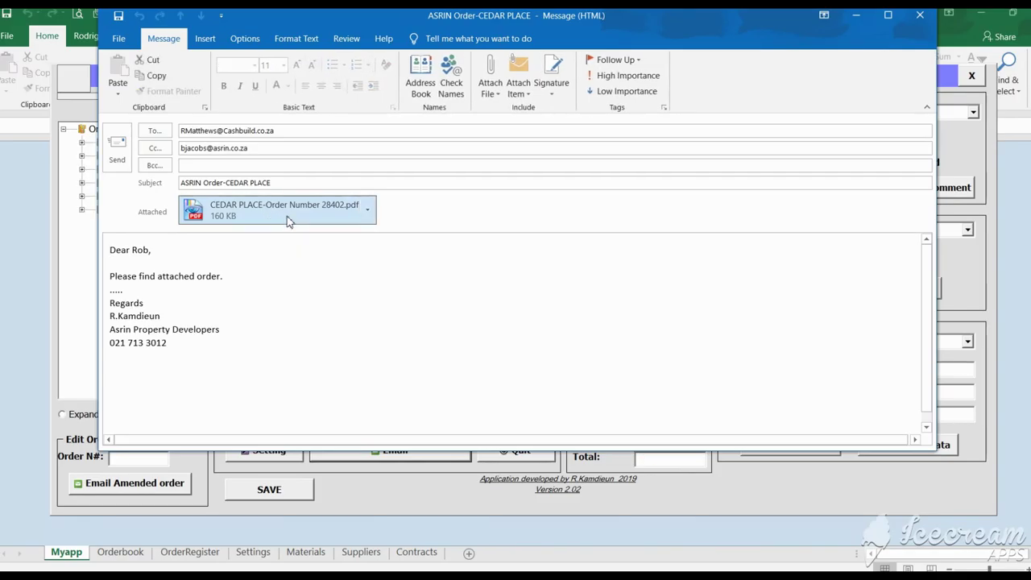
{"action": "double_click", "coordinate": [294, 217]}
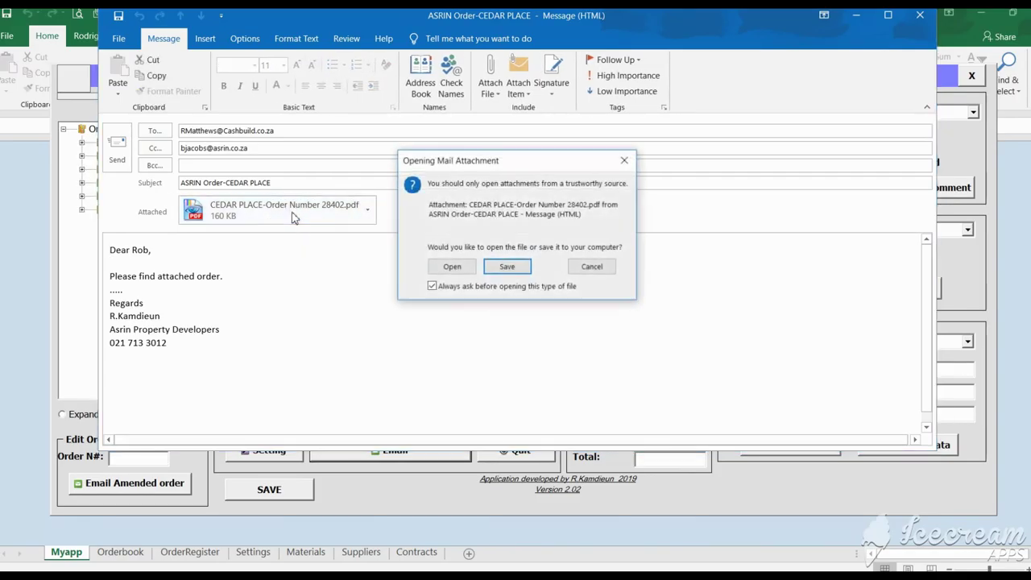
{"action": "left_click", "coordinate": [454, 267]}
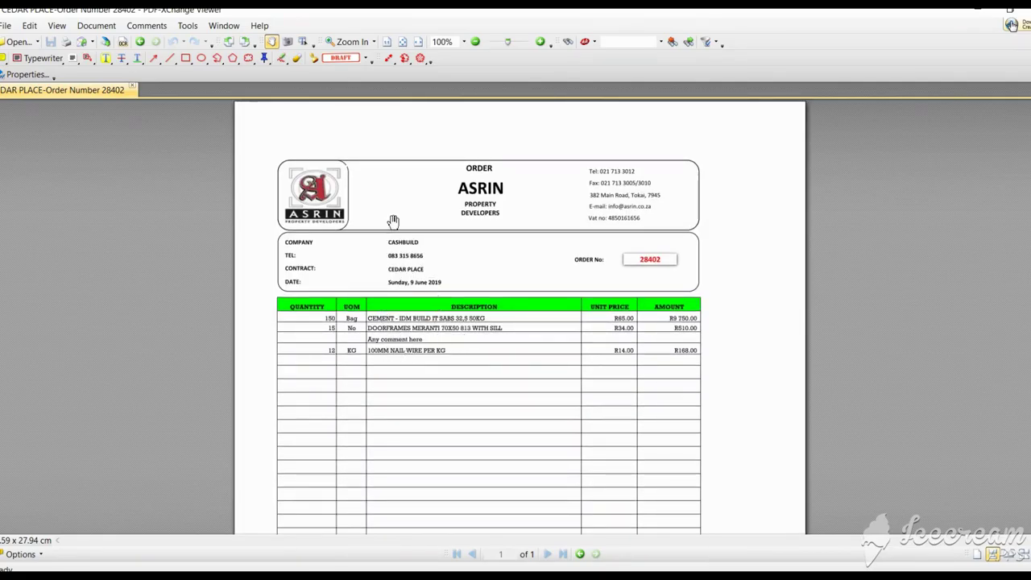
Scroll through order 28402's PDF items, totals and site address, then return to Excel.
{"action": "scroll", "coordinate": [394, 226], "scroll_direction": "down", "scroll_amount": 3}
{"action": "scroll", "coordinate": [395, 225], "scroll_direction": "down", "scroll_amount": 3}
{"action": "scroll", "coordinate": [467, 417], "scroll_direction": "down", "scroll_amount": 1}
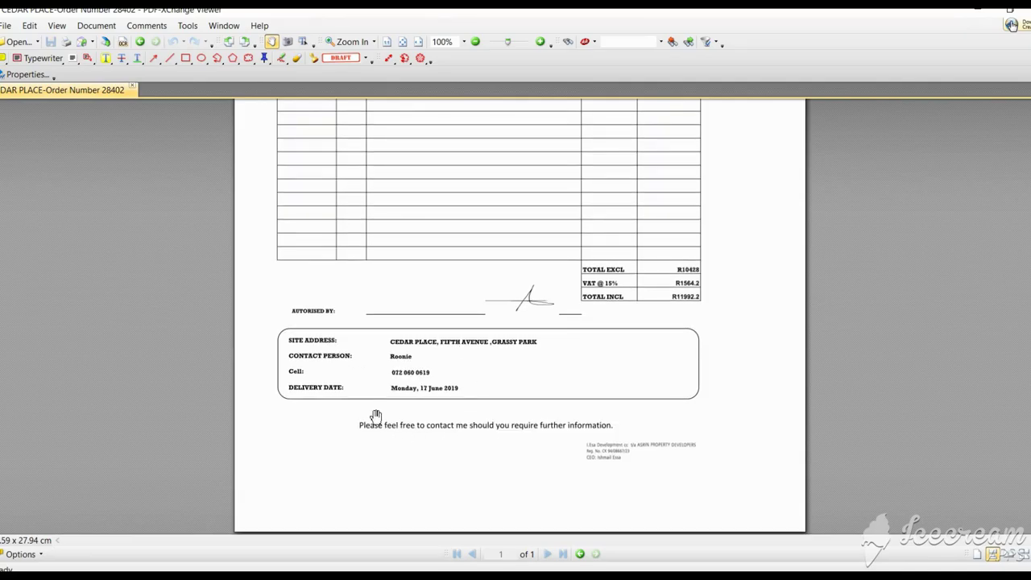
{"action": "scroll", "coordinate": [493, 394], "scroll_direction": "up", "scroll_amount": 4}
{"action": "scroll", "coordinate": [496, 391], "scroll_direction": "up", "scroll_amount": 3}
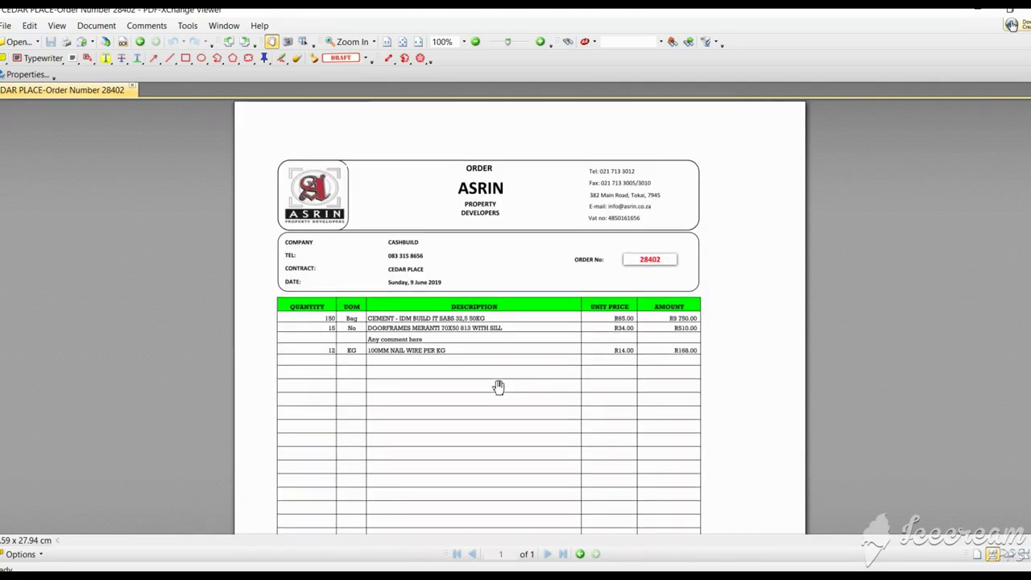
{"action": "scroll", "coordinate": [499, 386], "scroll_direction": "down", "scroll_amount": 2}
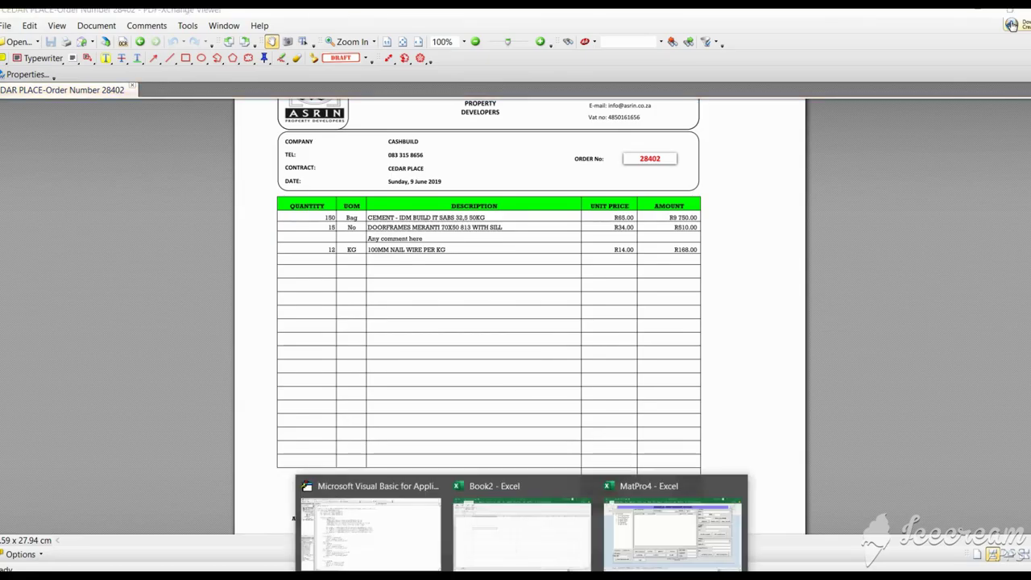
{"action": "left_click", "coordinate": [630, 556]}
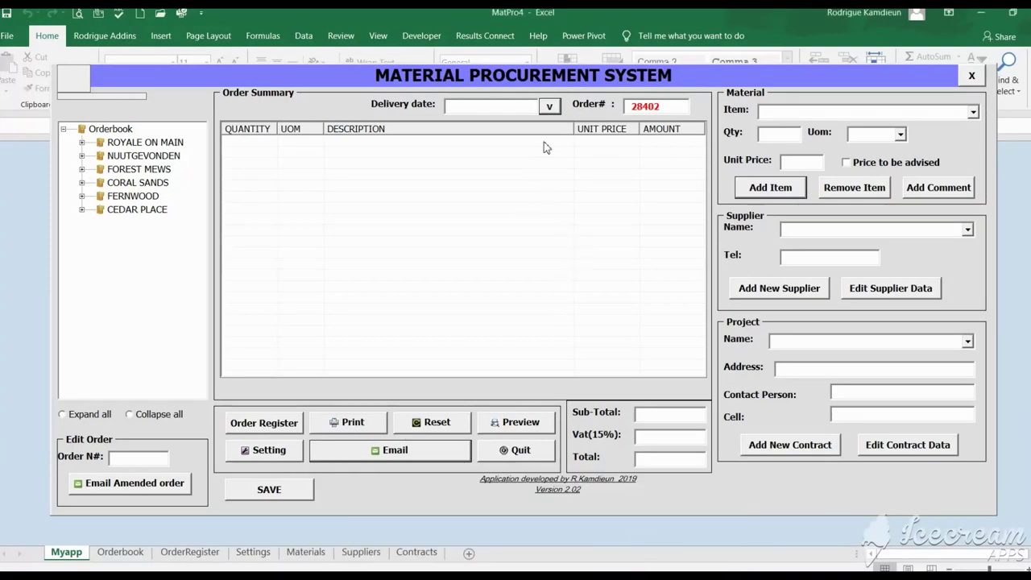
Open the Order Register and filter it to June, adjusting the year spinner.
{"action": "left_click", "coordinate": [272, 426]}
{"action": "left_click", "coordinate": [271, 424]}
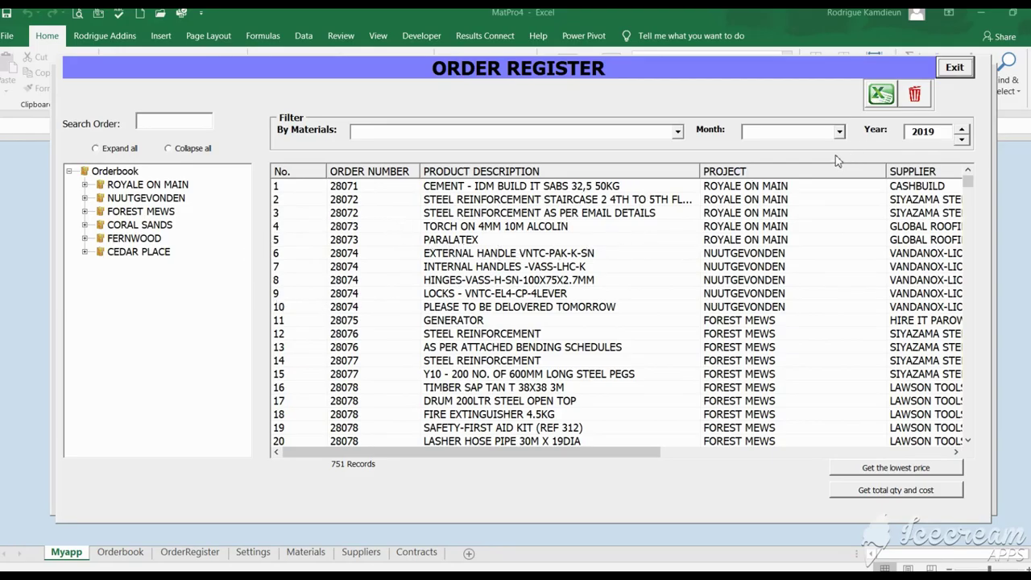
{"action": "left_click", "coordinate": [960, 131]}
{"action": "left_click", "coordinate": [964, 140]}
{"action": "left_click", "coordinate": [962, 140]}
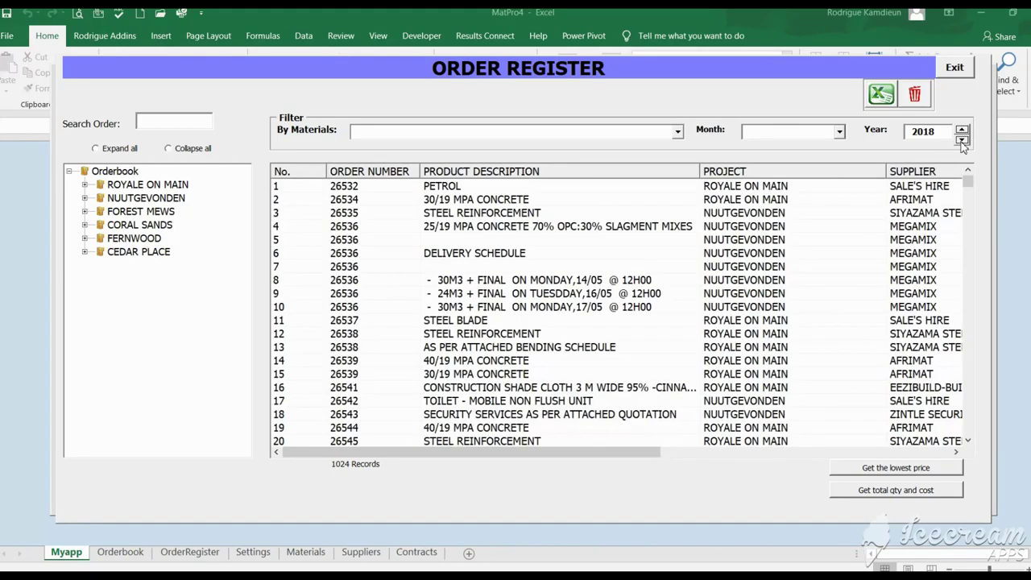
{"action": "left_click", "coordinate": [839, 132]}
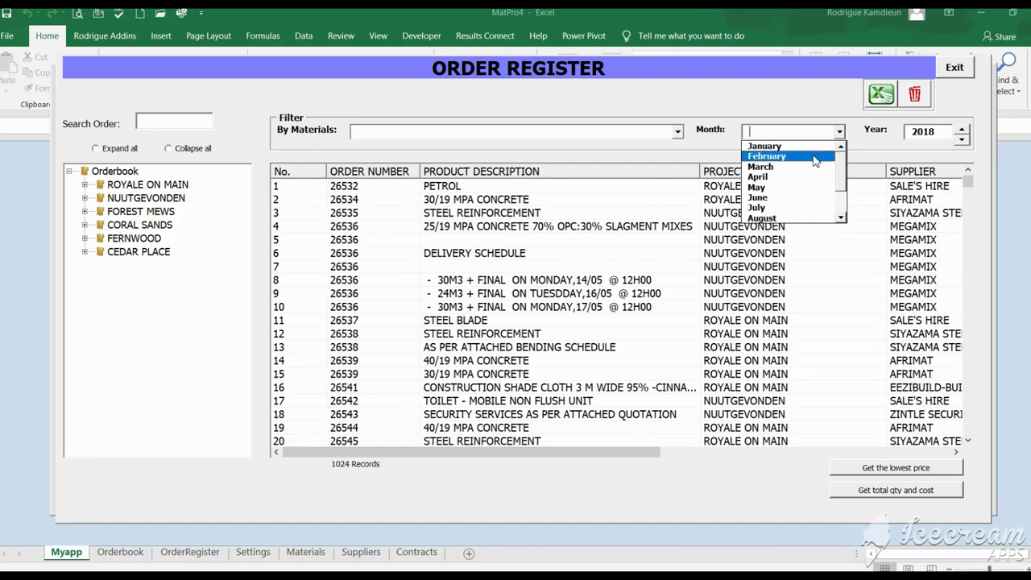
{"action": "left_click", "coordinate": [795, 198]}
Browse the listed orders, then set the filter to year 2019 and month August.
{"action": "scroll", "coordinate": [717, 282], "scroll_direction": "down", "scroll_amount": 4}
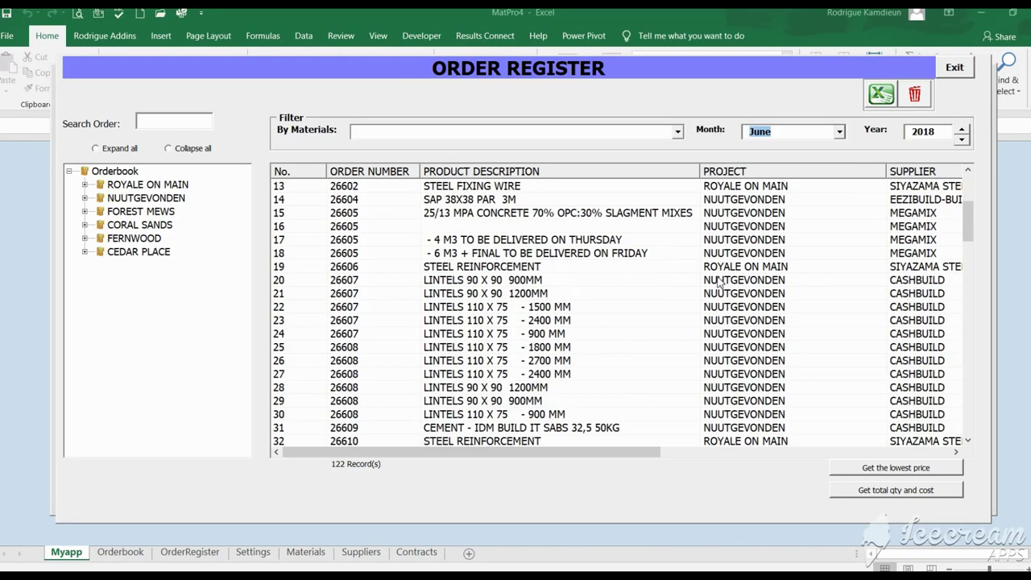
{"action": "scroll", "coordinate": [717, 280], "scroll_direction": "up", "scroll_amount": 1}
{"action": "scroll", "coordinate": [717, 280], "scroll_direction": "down", "scroll_amount": 7}
{"action": "scroll", "coordinate": [717, 280], "scroll_direction": "down", "scroll_amount": 5}
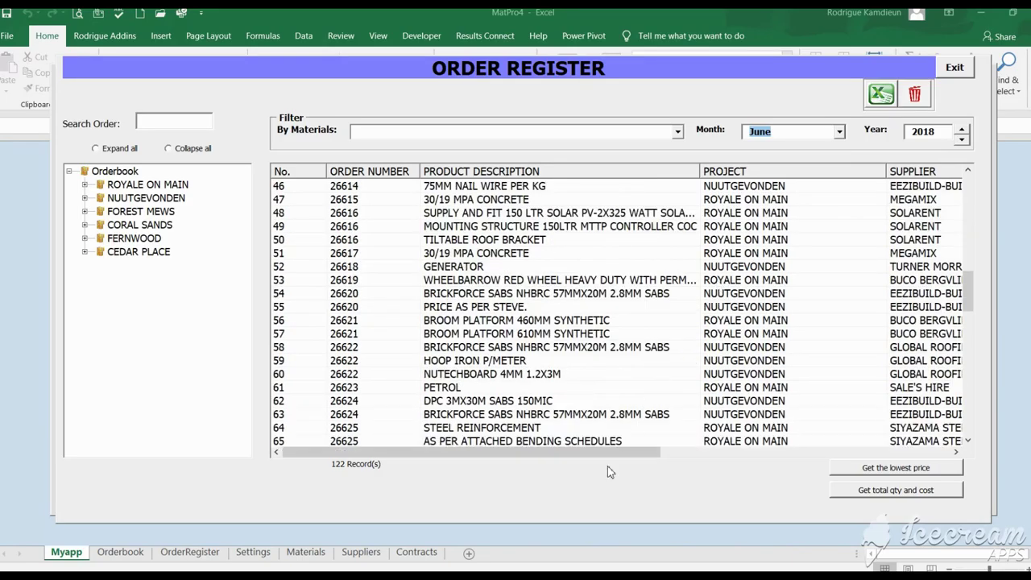
{"action": "left_click_drag", "start_coordinate": [607, 451], "coordinate": [898, 451]}
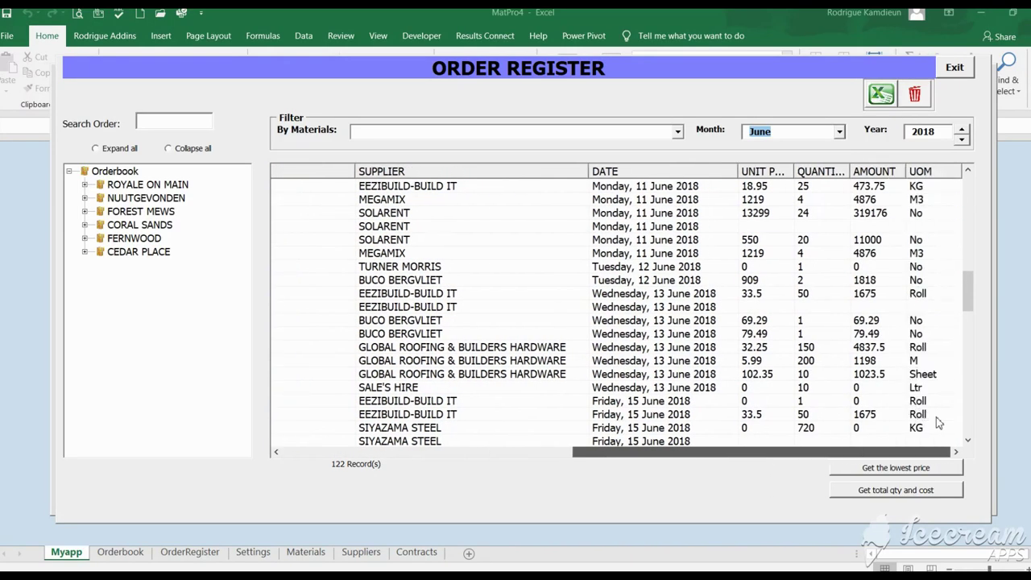
{"action": "scroll", "coordinate": [896, 412], "scroll_direction": "left", "scroll_amount": 3}
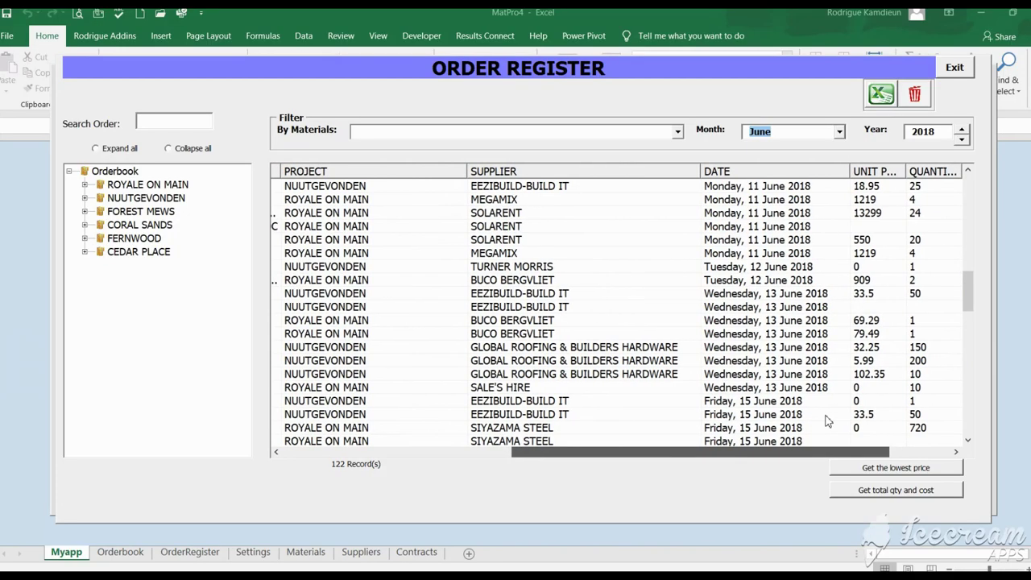
{"action": "left_click", "coordinate": [962, 130]}
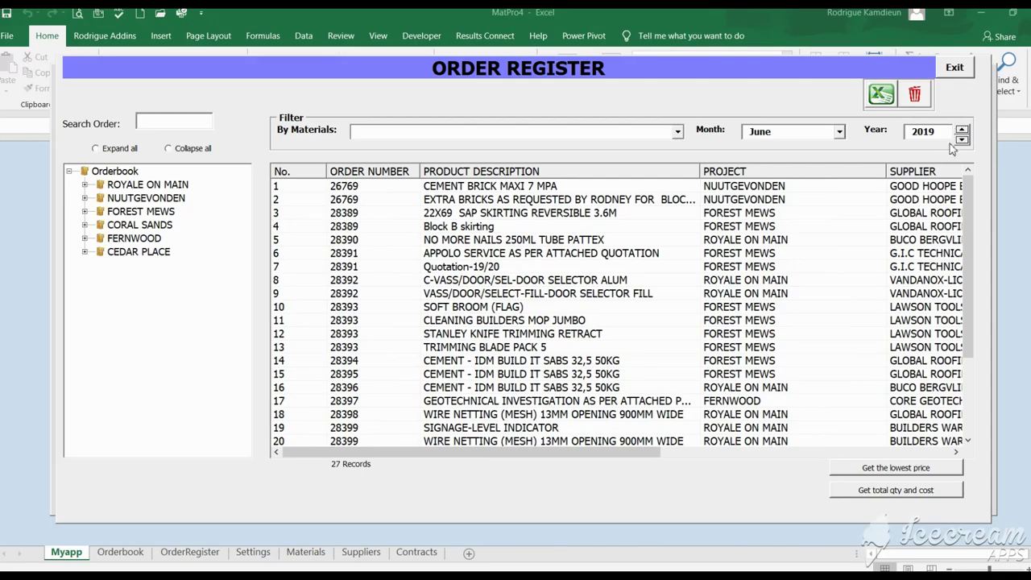
{"action": "left_click", "coordinate": [961, 139]}
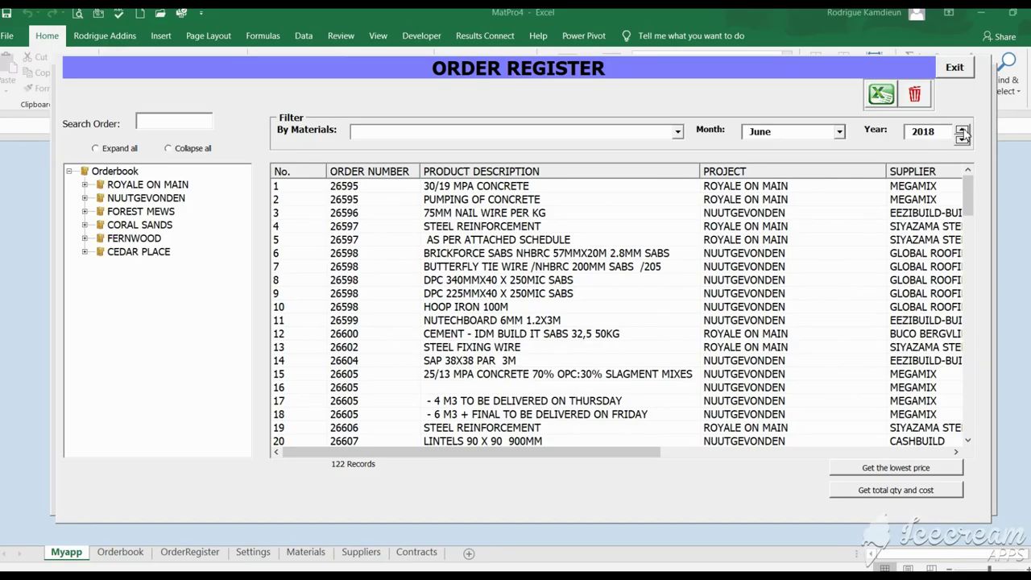
{"action": "left_click", "coordinate": [962, 130]}
{"action": "left_click", "coordinate": [839, 131]}
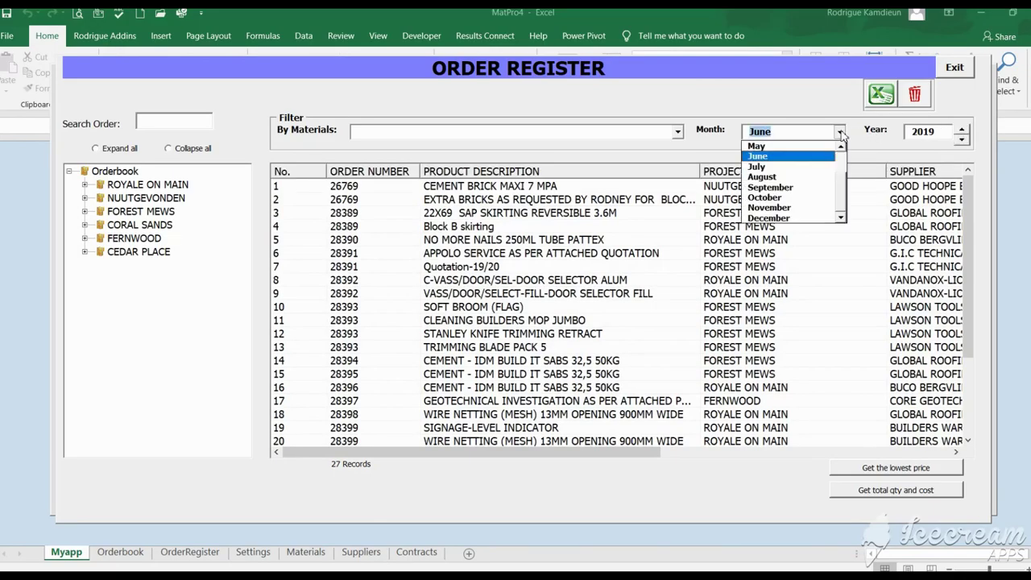
{"action": "left_click", "coordinate": [798, 176]}
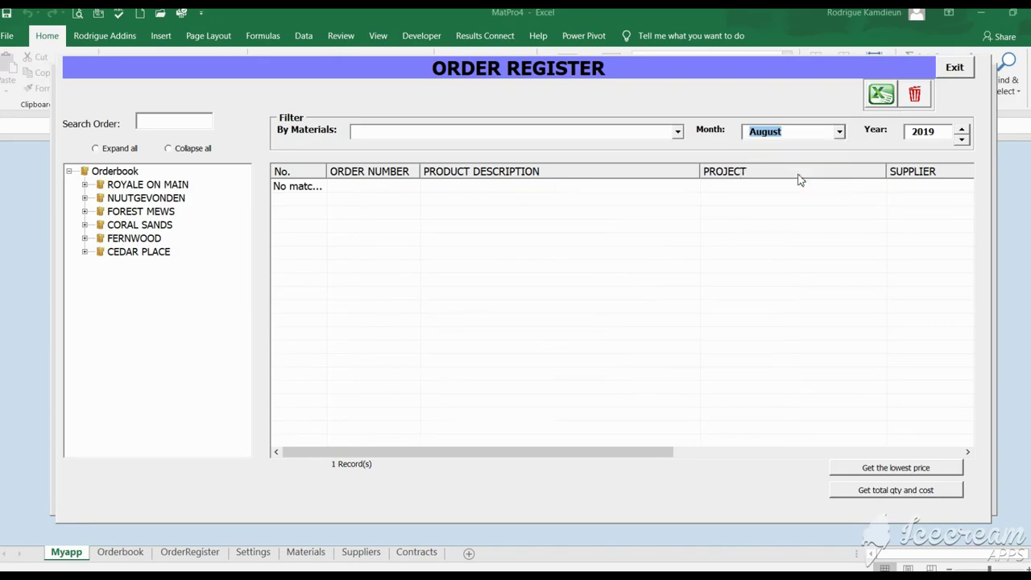
Switch the month filter to May, browse it, then set it back to June.
{"action": "left_click", "coordinate": [840, 132]}
{"action": "left_click_drag", "start_coordinate": [841, 185], "coordinate": [841, 165]}
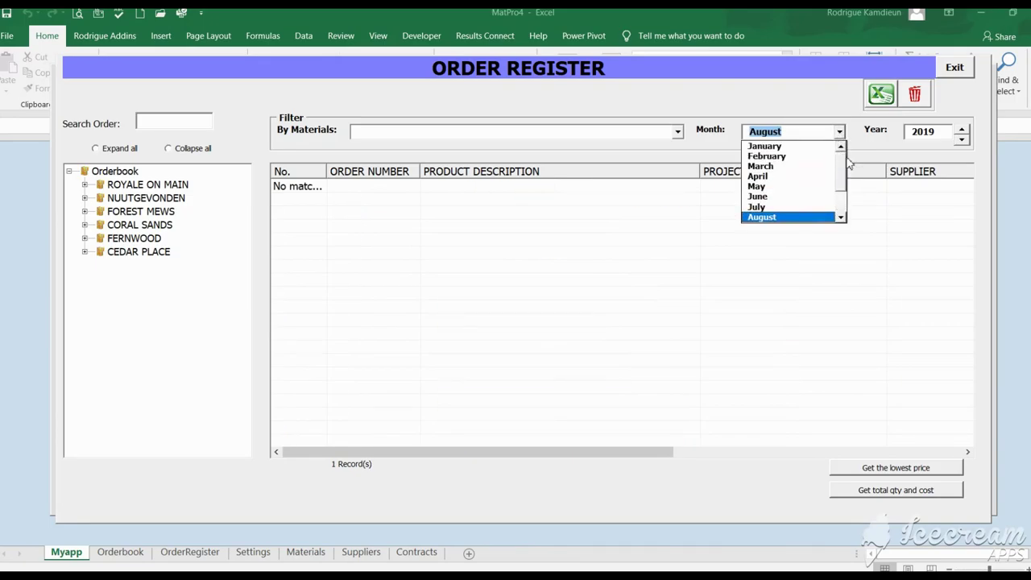
{"action": "left_click", "coordinate": [793, 188]}
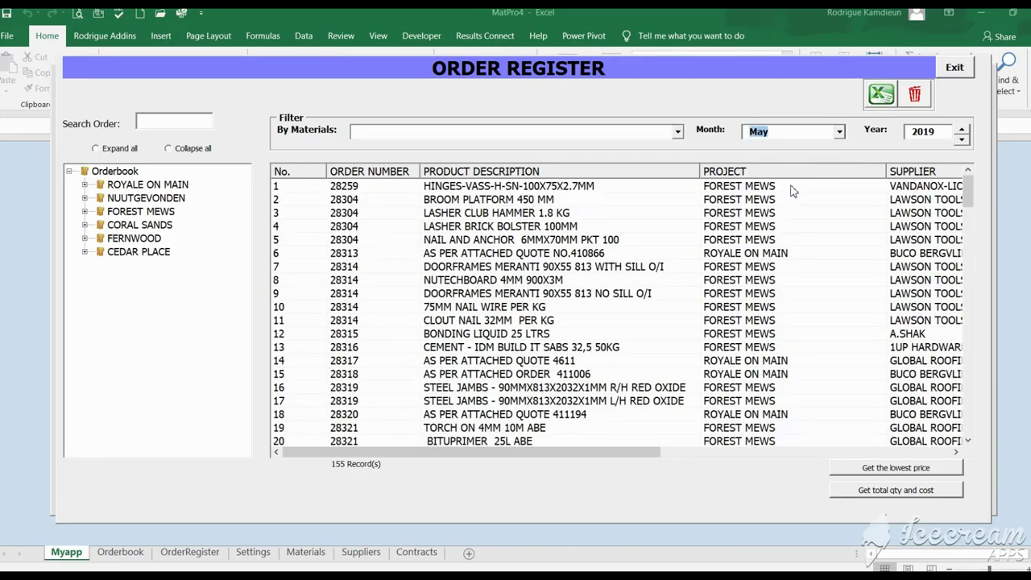
{"action": "scroll", "coordinate": [797, 189], "scroll_direction": "down", "scroll_amount": 4}
{"action": "scroll", "coordinate": [809, 187], "scroll_direction": "down", "scroll_amount": 5}
{"action": "scroll", "coordinate": [830, 185], "scroll_direction": "down", "scroll_amount": 5}
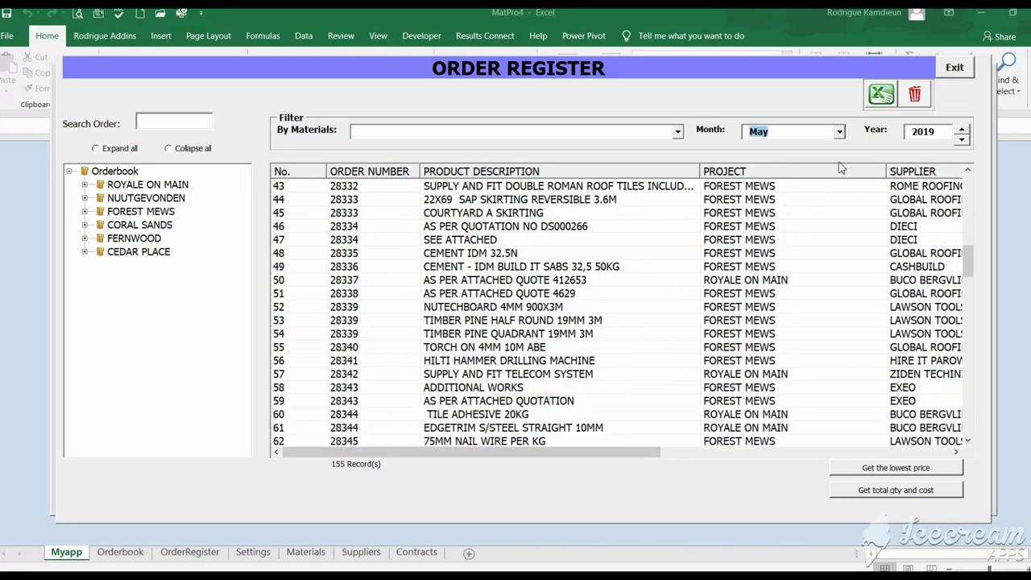
{"action": "left_click", "coordinate": [839, 133]}
{"action": "left_click", "coordinate": [819, 156]}
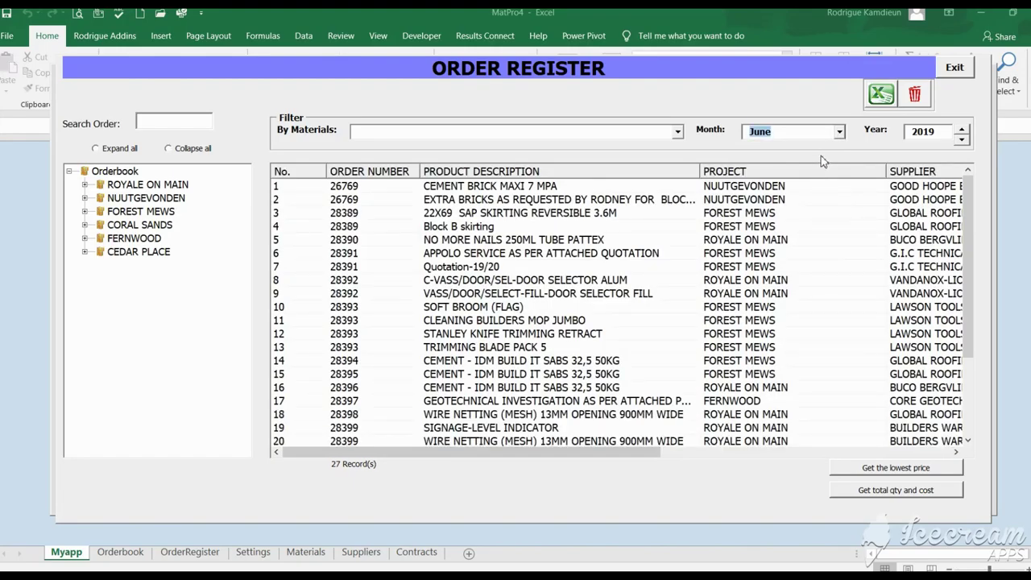
Scroll the June 2019 list to order 28402's rows and expand every project in the orderbook tree.
{"action": "scroll", "coordinate": [777, 251], "scroll_direction": "down", "scroll_amount": 3}
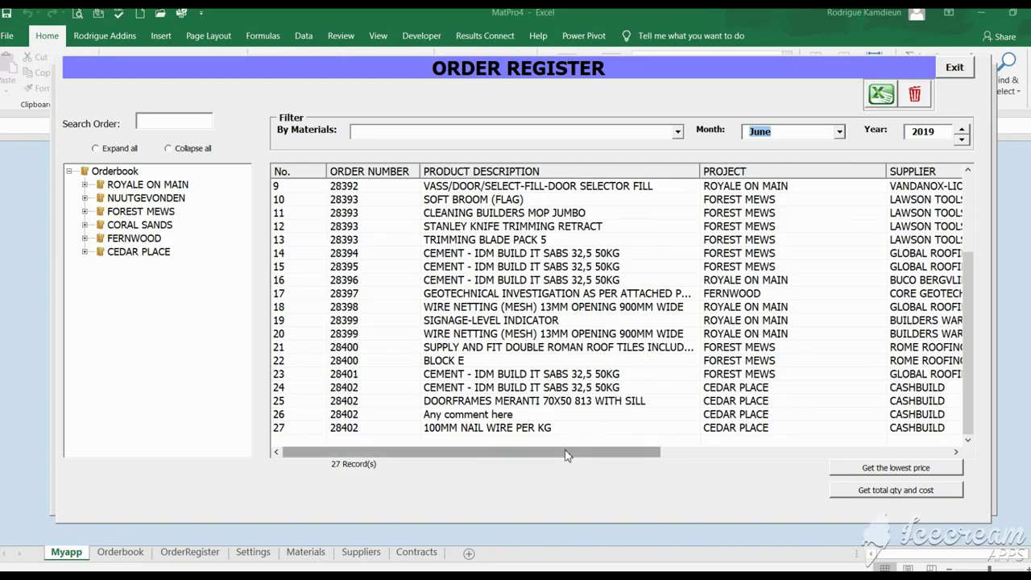
{"action": "left_click_drag", "start_coordinate": [567, 455], "coordinate": [889, 442]}
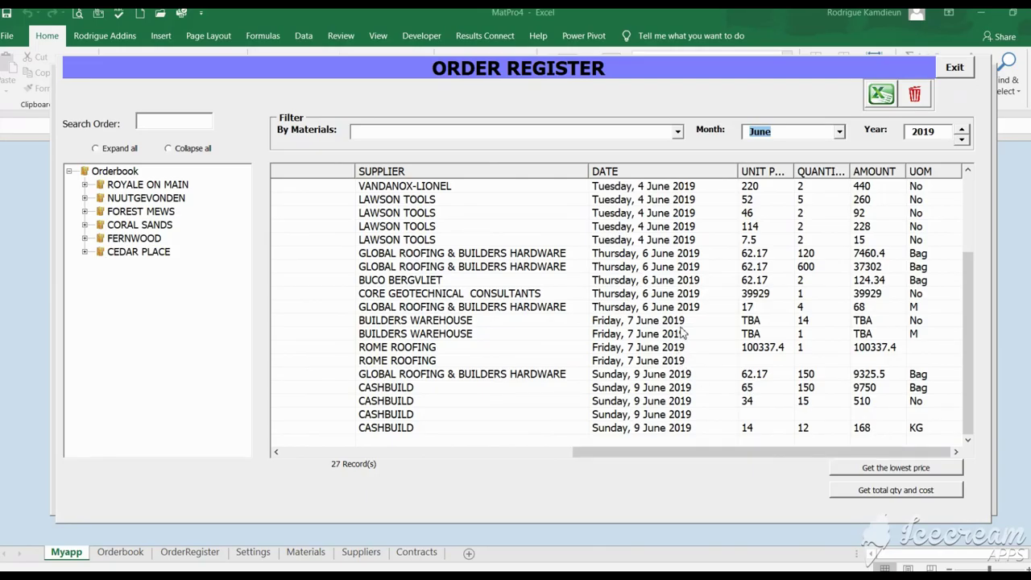
{"action": "scroll", "coordinate": [620, 415], "scroll_direction": "up", "scroll_amount": 3}
{"action": "scroll", "coordinate": [620, 415], "scroll_direction": "down", "scroll_amount": 3}
{"action": "left_click_drag", "start_coordinate": [634, 452], "coordinate": [329, 408]}
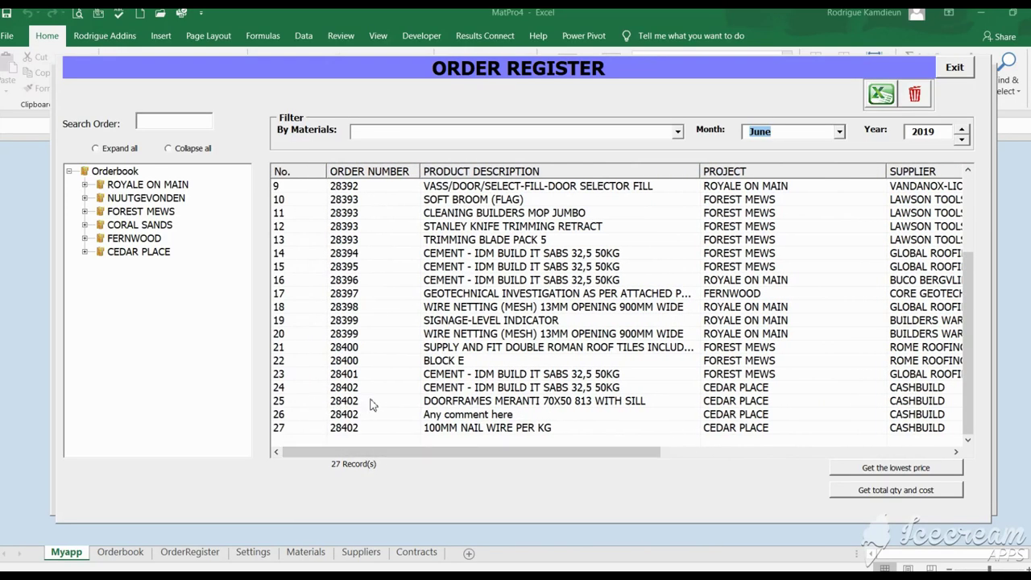
{"action": "scroll", "coordinate": [463, 366], "scroll_direction": "up", "scroll_amount": 3}
{"action": "scroll", "coordinate": [464, 366], "scroll_direction": "down", "scroll_amount": 3}
{"action": "scroll", "coordinate": [467, 358], "scroll_direction": "up", "scroll_amount": 3}
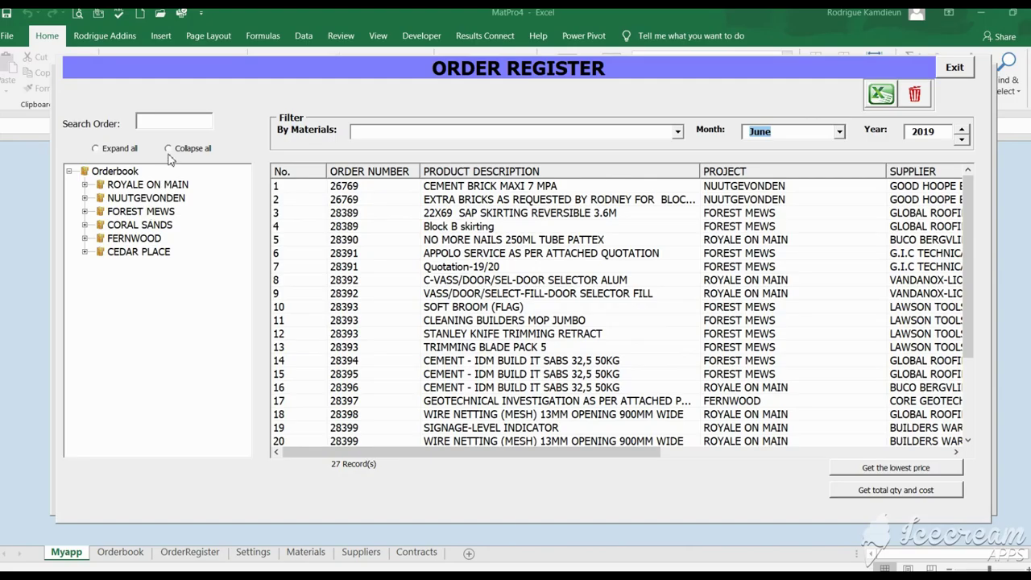
{"action": "left_click", "coordinate": [100, 150]}
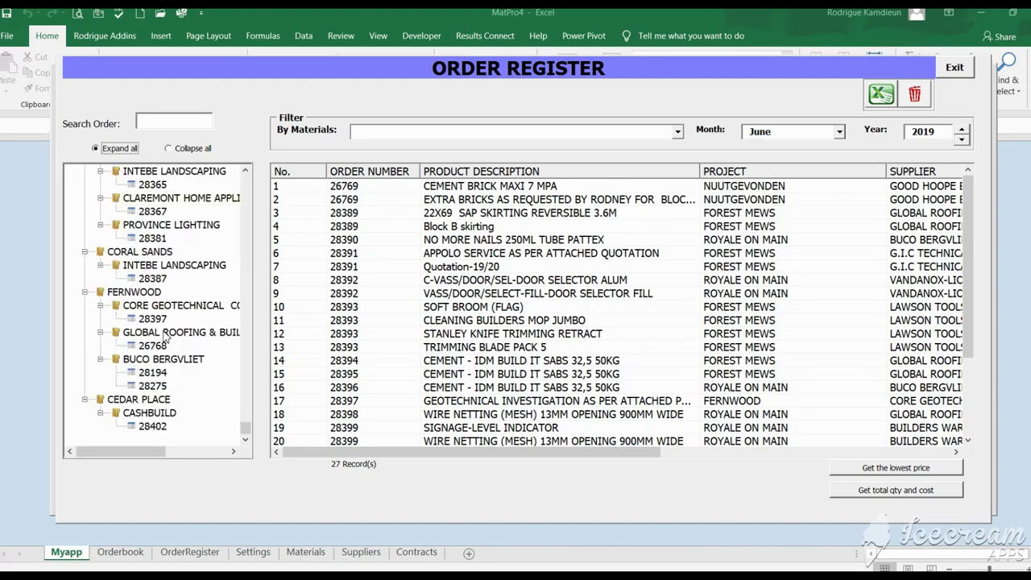
Scroll to the top of the orderbook tree and collapse it to just projects.
{"action": "scroll", "coordinate": [175, 401], "scroll_direction": "up", "scroll_amount": 3}
{"action": "scroll", "coordinate": [173, 373], "scroll_direction": "up", "scroll_amount": 3}
{"action": "scroll", "coordinate": [170, 372], "scroll_direction": "up", "scroll_amount": 3}
{"action": "scroll", "coordinate": [171, 371], "scroll_direction": "up", "scroll_amount": 3}
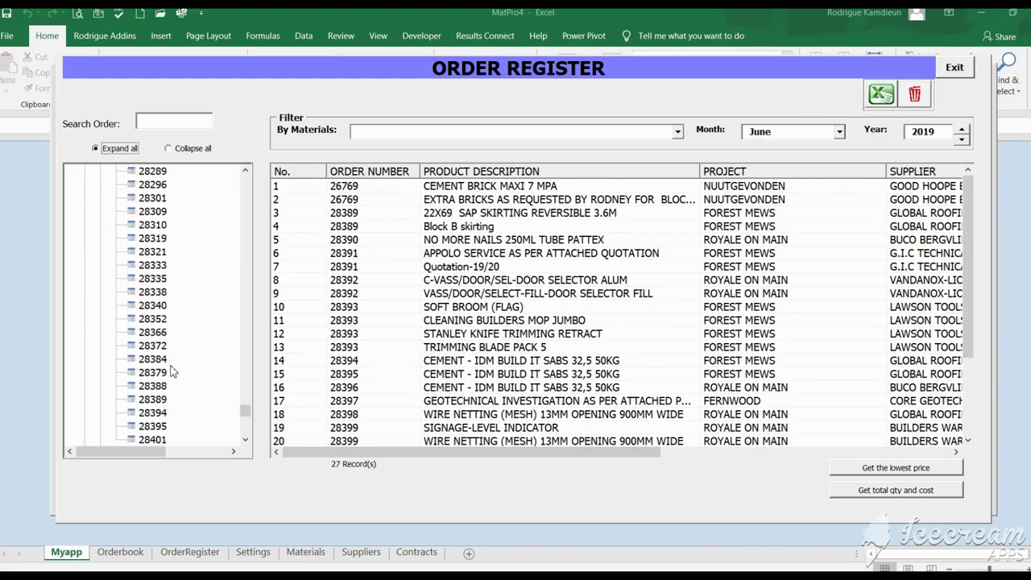
{"action": "scroll", "coordinate": [171, 370], "scroll_direction": "up", "scroll_amount": 3}
{"action": "scroll", "coordinate": [172, 369], "scroll_direction": "up", "scroll_amount": 3}
{"action": "scroll", "coordinate": [173, 368], "scroll_direction": "up", "scroll_amount": 3}
{"action": "scroll", "coordinate": [173, 368], "scroll_direction": "up", "scroll_amount": 3}
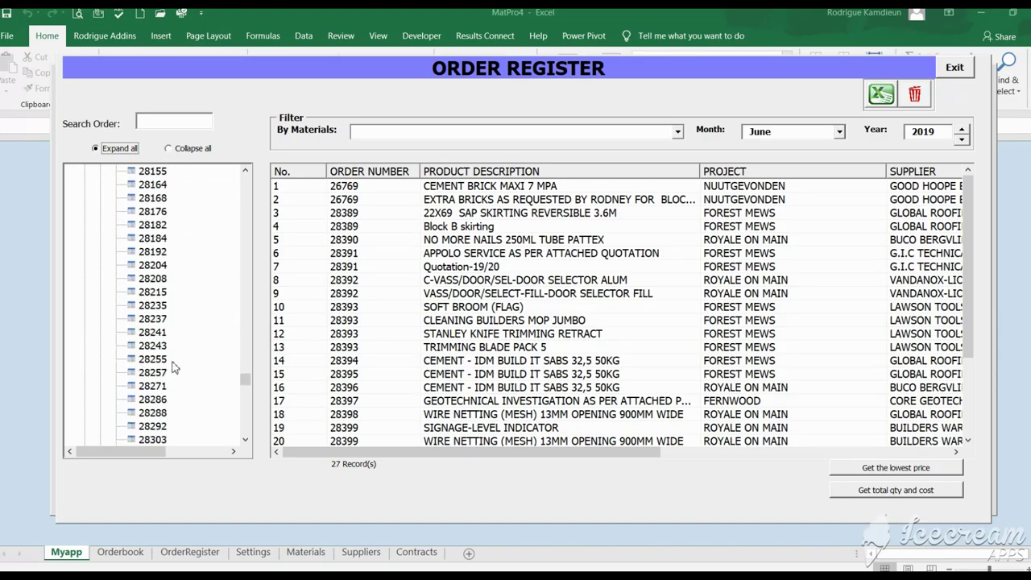
{"action": "scroll", "coordinate": [173, 368], "scroll_direction": "up", "scroll_amount": 3}
{"action": "scroll", "coordinate": [173, 367], "scroll_direction": "up", "scroll_amount": 3}
{"action": "left_click_drag", "start_coordinate": [251, 367], "coordinate": [214, 180]}
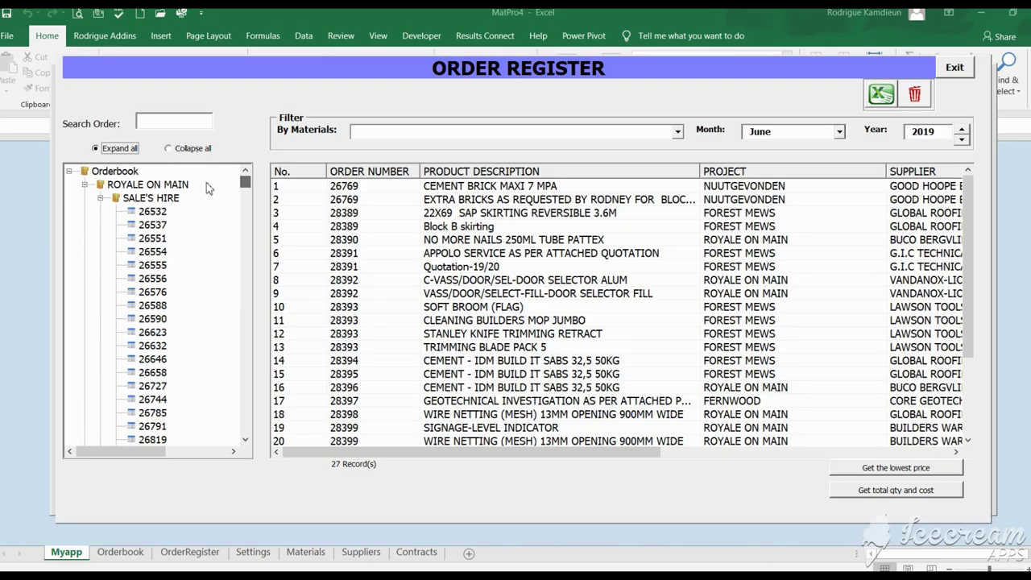
{"action": "left_click", "coordinate": [170, 150]}
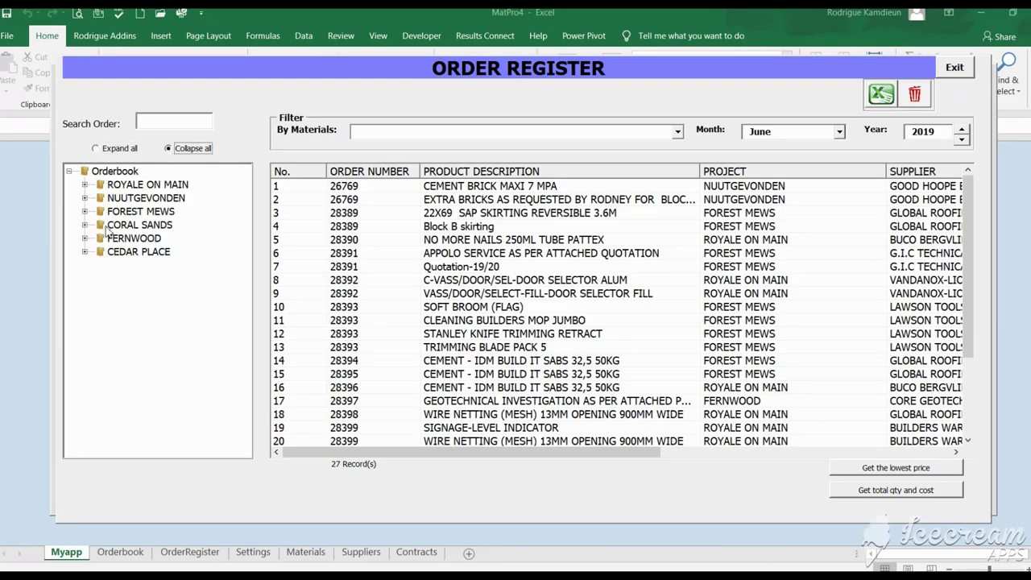
Expand CEDAR PLACE and CASHBUILD to show order 28402, then fold them away again.
{"action": "left_click", "coordinate": [85, 252]}
{"action": "left_click", "coordinate": [100, 264]}
{"action": "left_click", "coordinate": [96, 271]}
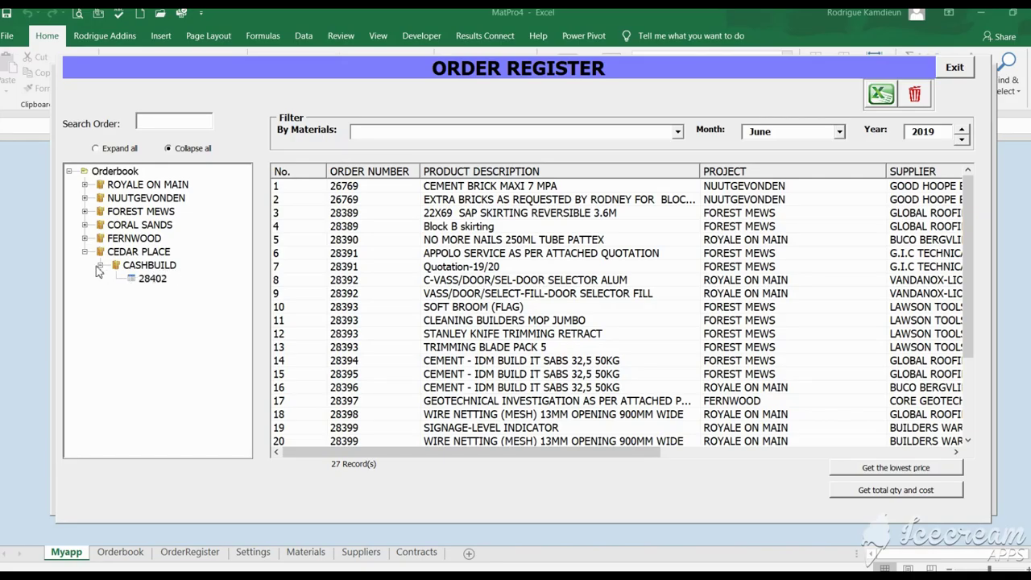
{"action": "left_click", "coordinate": [100, 264]}
{"action": "left_click", "coordinate": [85, 252]}
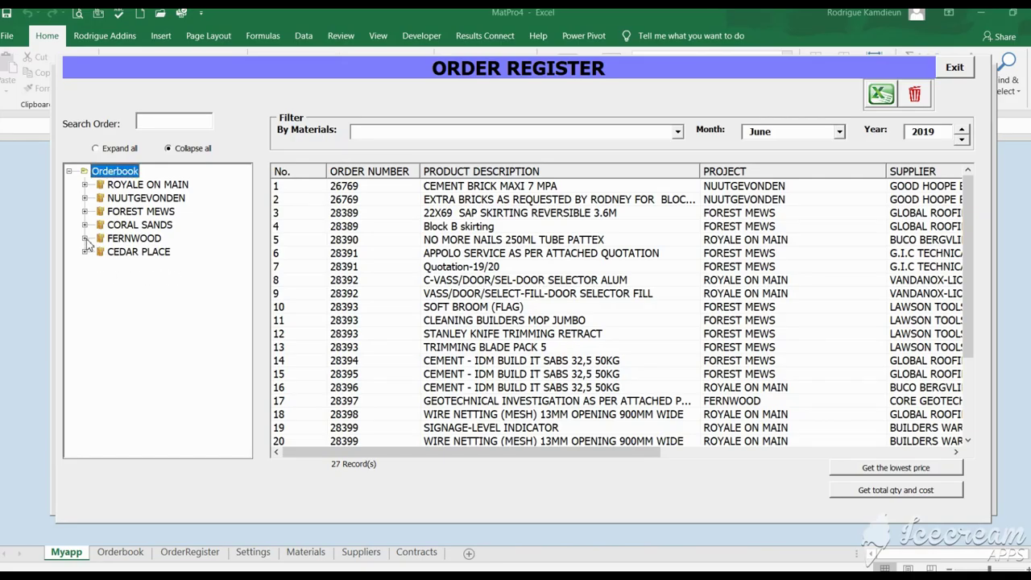
Expand FERNWOOD and its suppliers BUCO BERGVLIET, GLOBAL ROOFING and CORE GEOTECHNICAL.
{"action": "left_click", "coordinate": [85, 239]}
{"action": "left_click", "coordinate": [100, 278]}
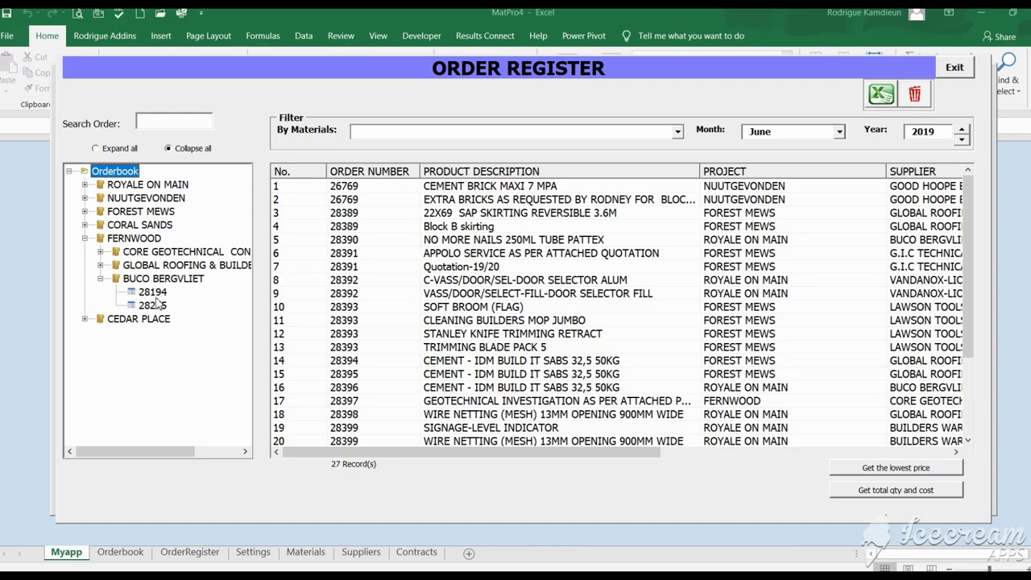
{"action": "left_click", "coordinate": [100, 265]}
{"action": "left_click", "coordinate": [100, 252]}
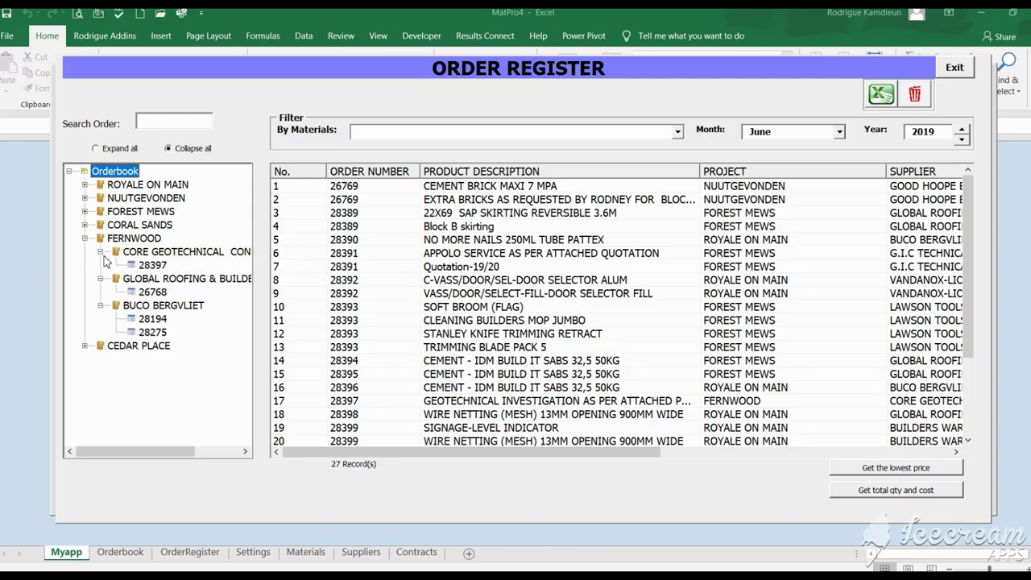
Review the items of orders 28397, 26768, 28275 and 28402 (CEDAR PLACE › CASHBUILD).
{"action": "left_click", "coordinate": [152, 265]}
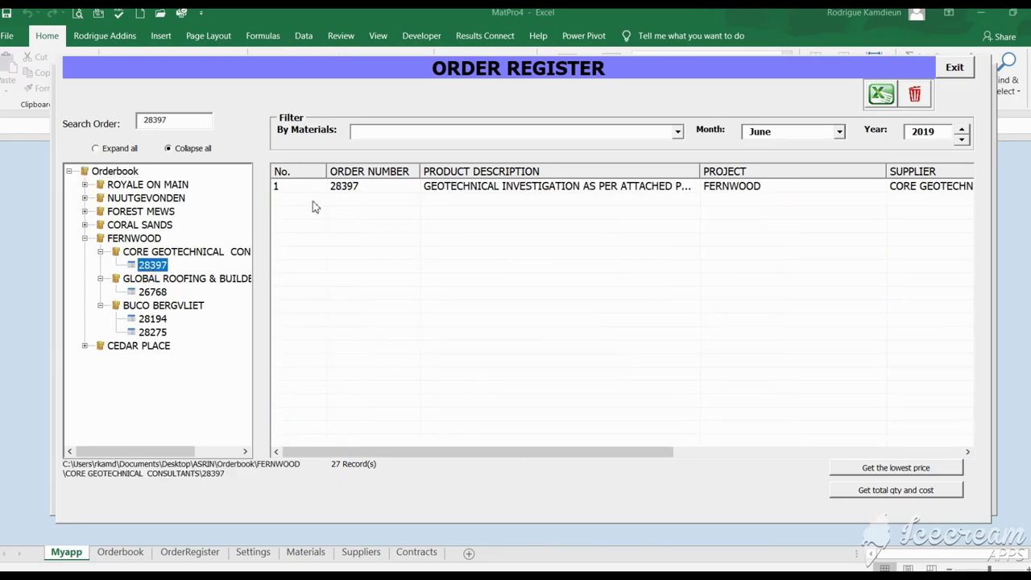
{"action": "left_click", "coordinate": [160, 294]}
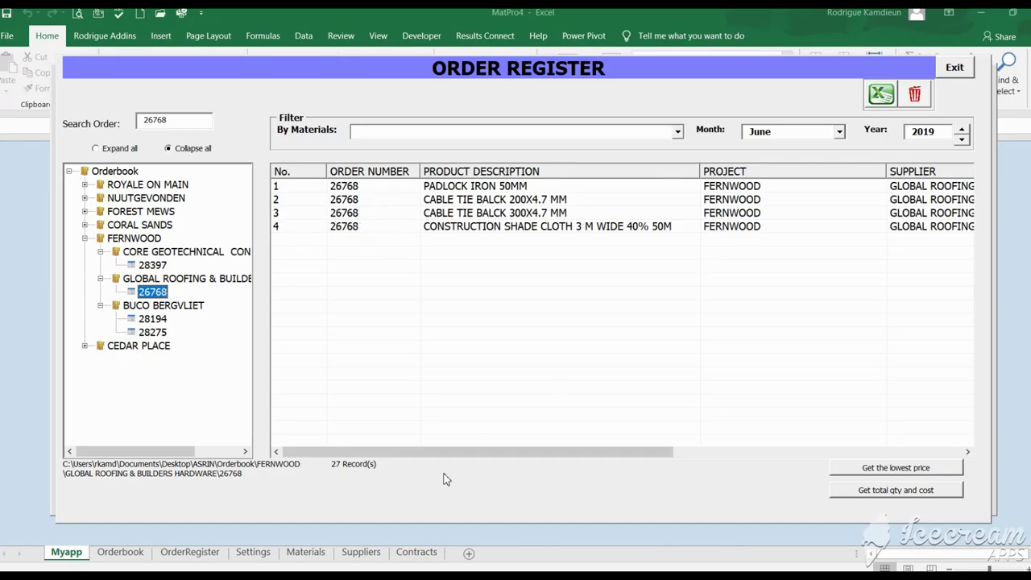
{"action": "left_click_drag", "start_coordinate": [447, 452], "coordinate": [383, 420]}
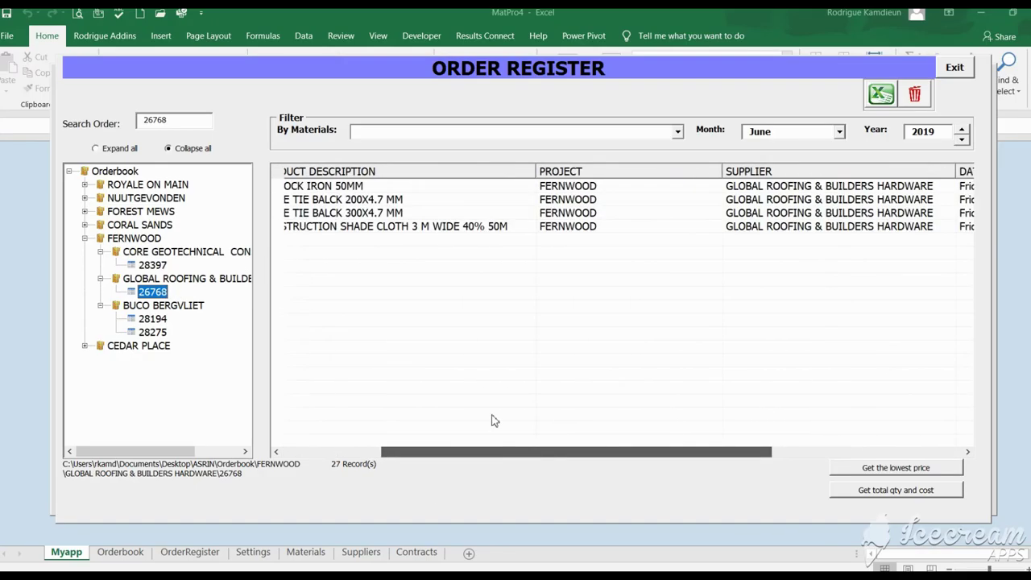
{"action": "left_click", "coordinate": [153, 333]}
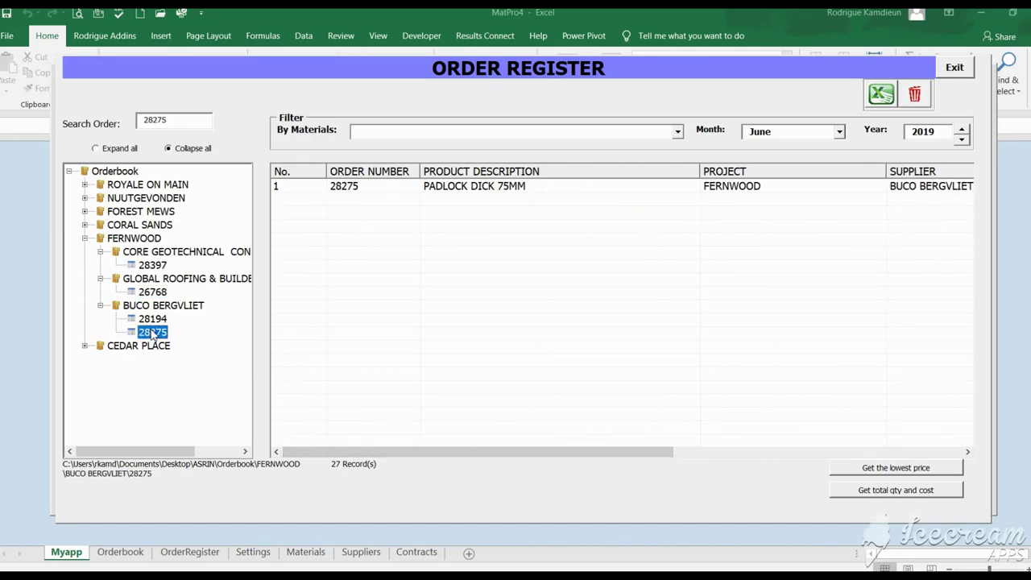
{"action": "left_click", "coordinate": [85, 345]}
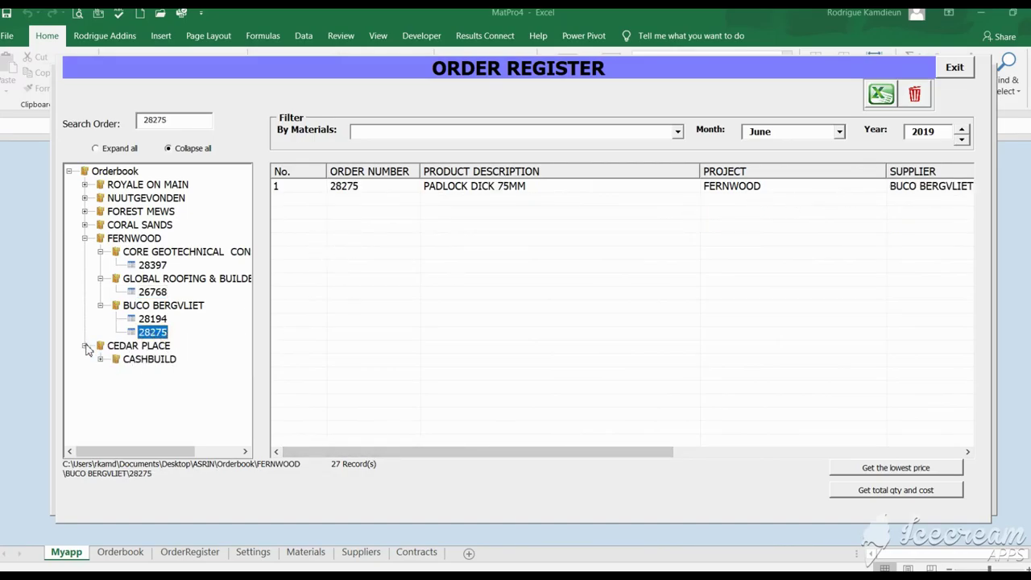
{"action": "left_click", "coordinate": [101, 359]}
{"action": "left_click", "coordinate": [152, 372]}
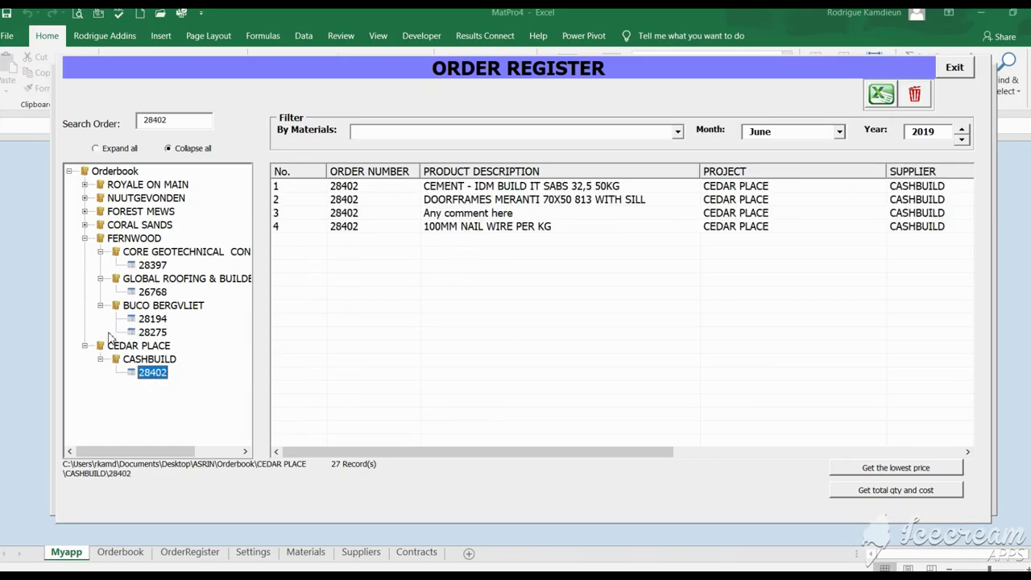
Collapse the CEDAR PLACE, supplier and FERNWOOD branches back to projects, listing FERNWOOD's orders.
{"action": "left_click", "coordinate": [85, 346]}
{"action": "left_click", "coordinate": [101, 305]}
{"action": "left_click", "coordinate": [100, 279]}
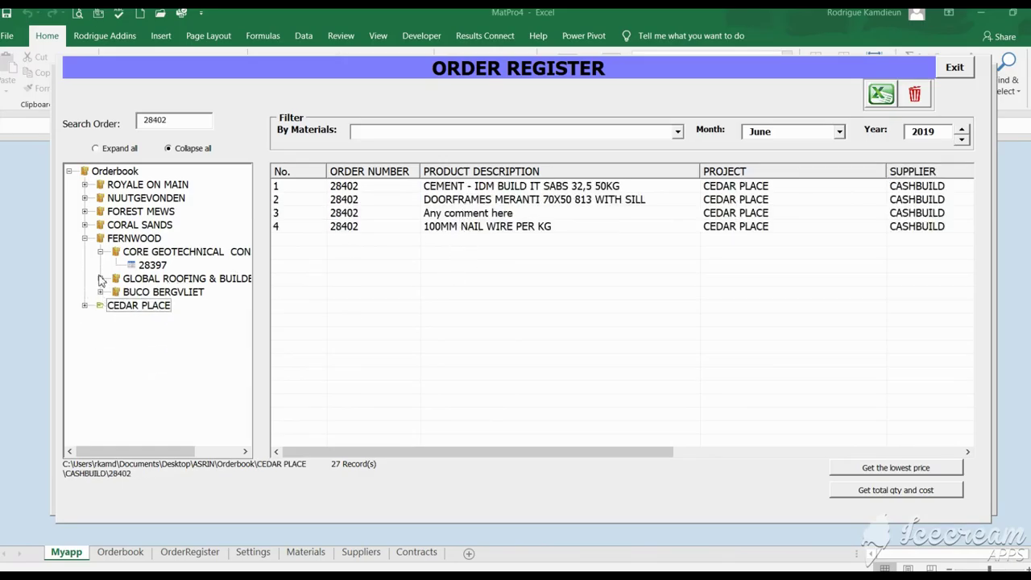
{"action": "left_click", "coordinate": [99, 251]}
{"action": "left_click", "coordinate": [84, 238]}
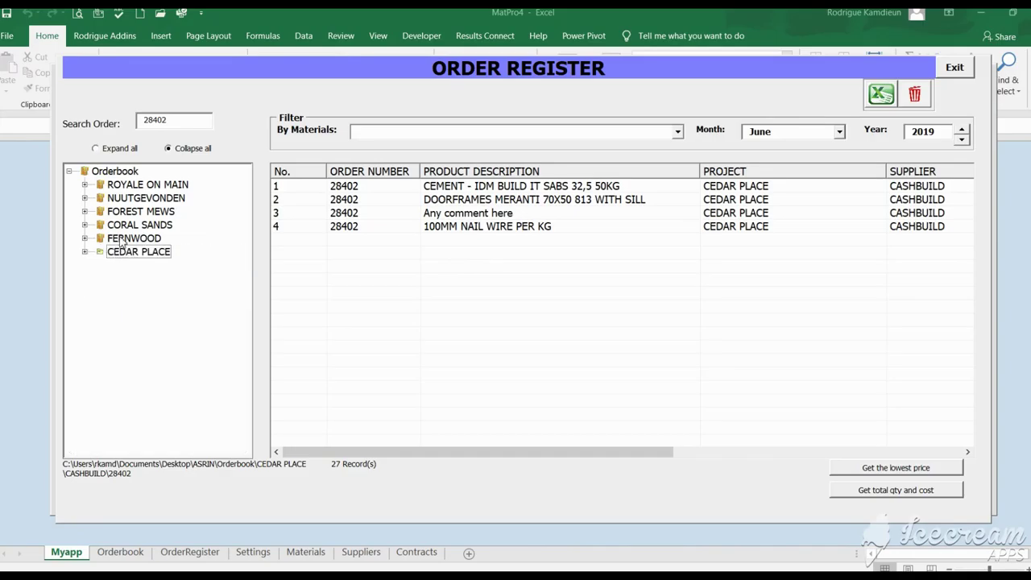
{"action": "left_click", "coordinate": [120, 239]}
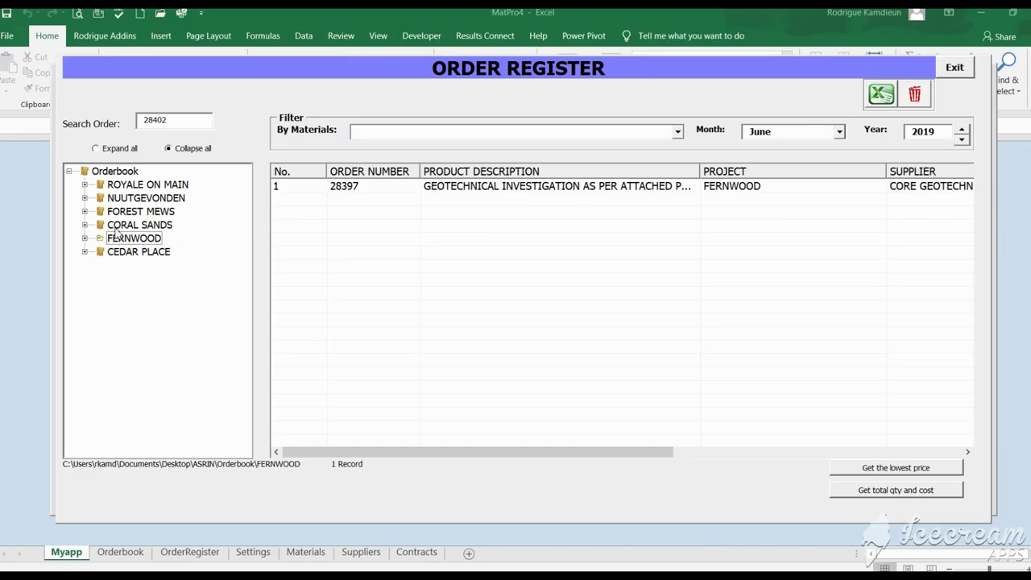
Browse CORAL SANDS, FOREST MEWS and FERNWOOD orders, then remove the June month filter.
{"action": "left_click", "coordinate": [120, 226]}
{"action": "left_click", "coordinate": [122, 213]}
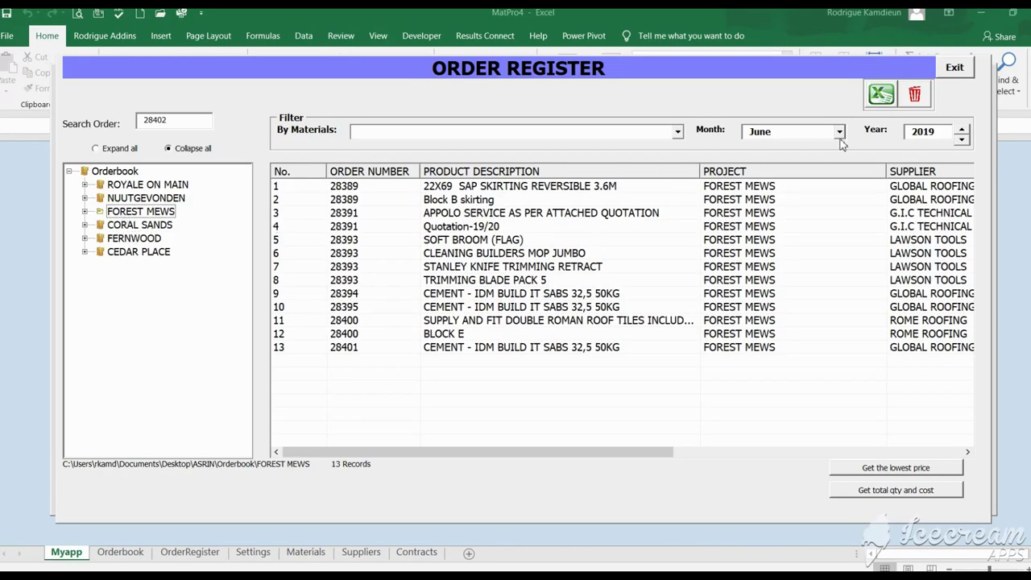
{"action": "left_click", "coordinate": [113, 239]}
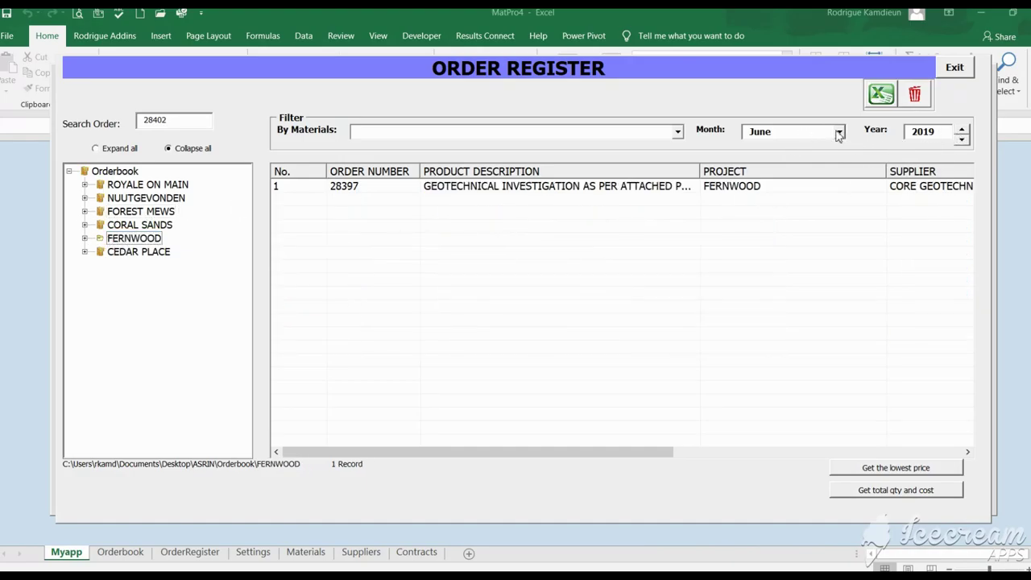
{"action": "left_click", "coordinate": [796, 134]}
{"action": "key", "text": "BackSpace"}
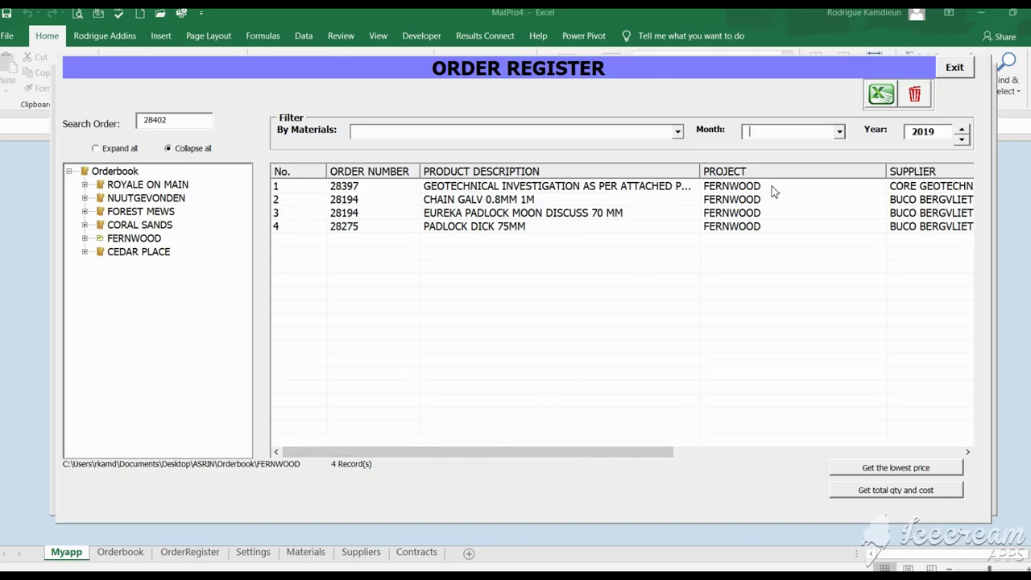
List all 73 NUUTGEVONDEN orders for 2019 and scroll through them.
{"action": "left_click", "coordinate": [128, 199]}
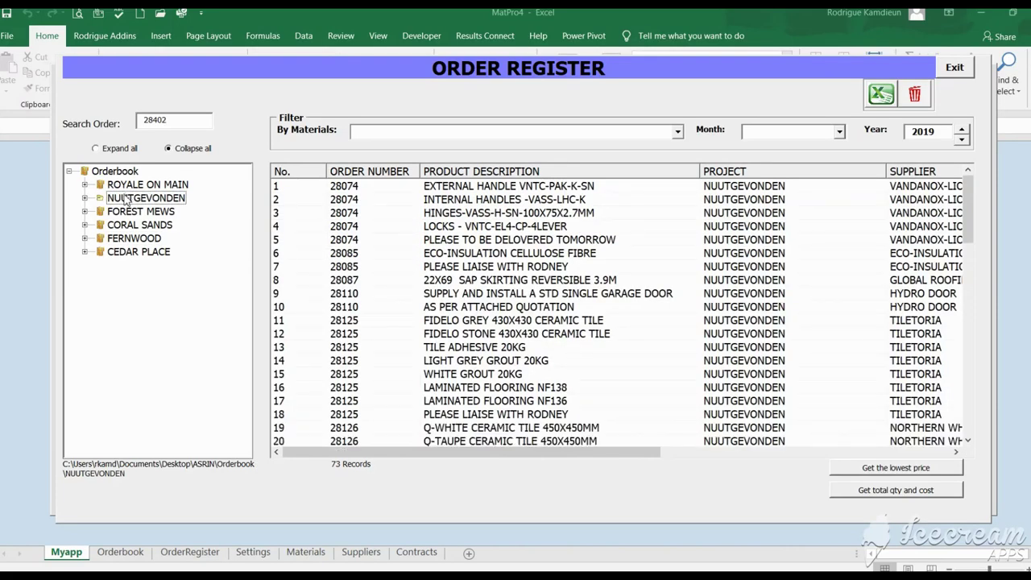
{"action": "scroll", "coordinate": [520, 244], "scroll_direction": "down", "scroll_amount": 12}
{"action": "scroll", "coordinate": [522, 248], "scroll_direction": "down", "scroll_amount": 5}
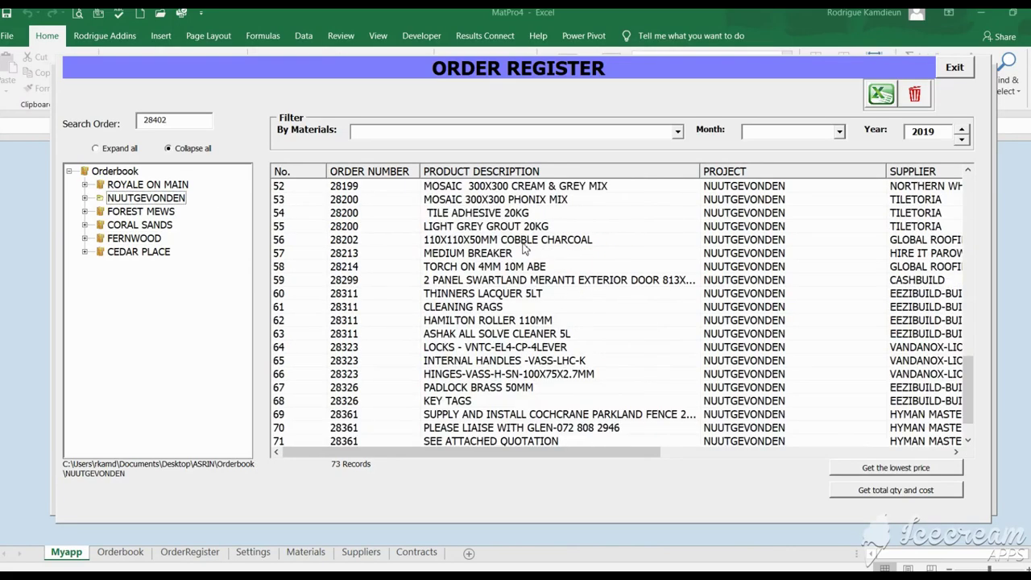
{"action": "scroll", "coordinate": [525, 250], "scroll_direction": "down", "scroll_amount": 1}
{"action": "scroll", "coordinate": [480, 354], "scroll_direction": "up", "scroll_amount": 5}
{"action": "scroll", "coordinate": [451, 366], "scroll_direction": "up", "scroll_amount": 11}
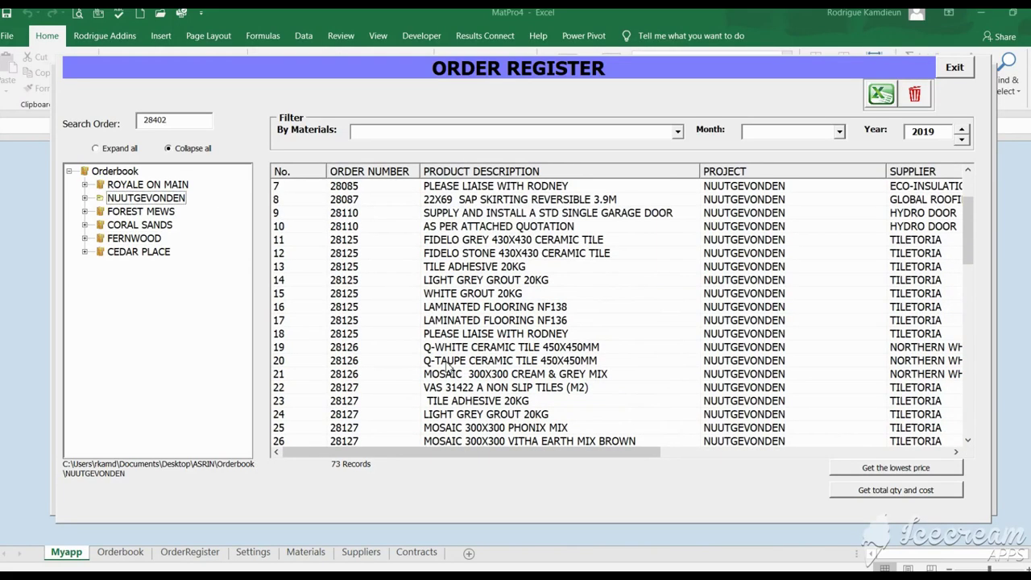
{"action": "scroll", "coordinate": [447, 360], "scroll_direction": "down", "scroll_amount": 6}
{"action": "scroll", "coordinate": [366, 304], "scroll_direction": "down", "scroll_amount": 3}
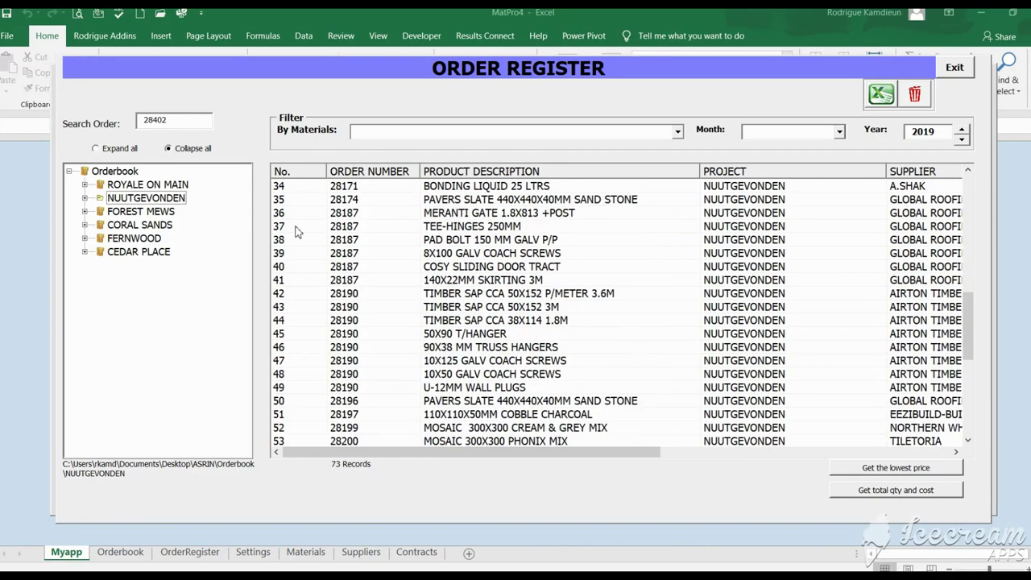
{"action": "left_click", "coordinate": [552, 134]}
Filter the register to CEMENT - IDM BUILD IT SABS 32,5 50KG orders for 2018.
{"action": "type", "text": "ce"}
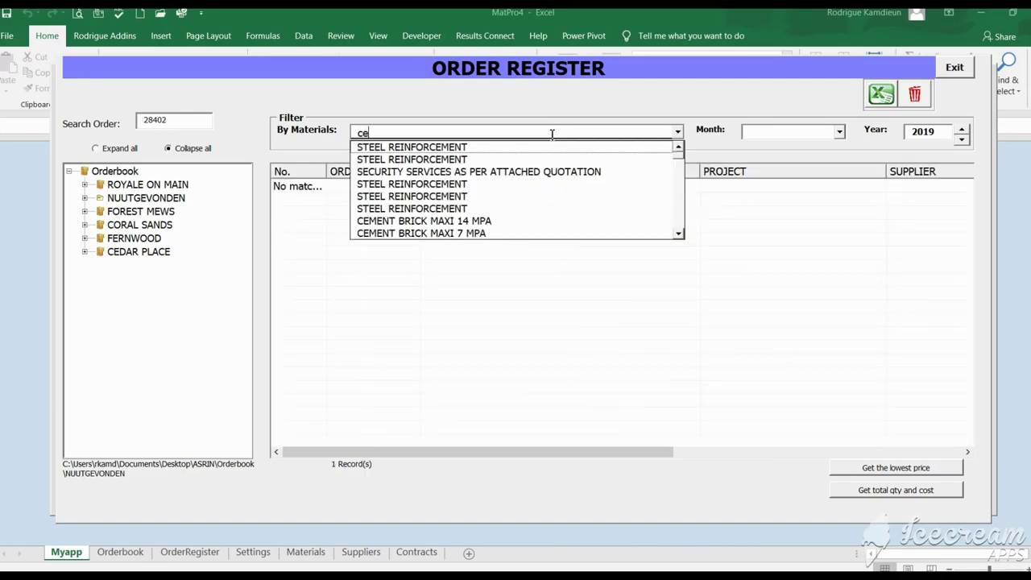
{"action": "type", "text": "ment"}
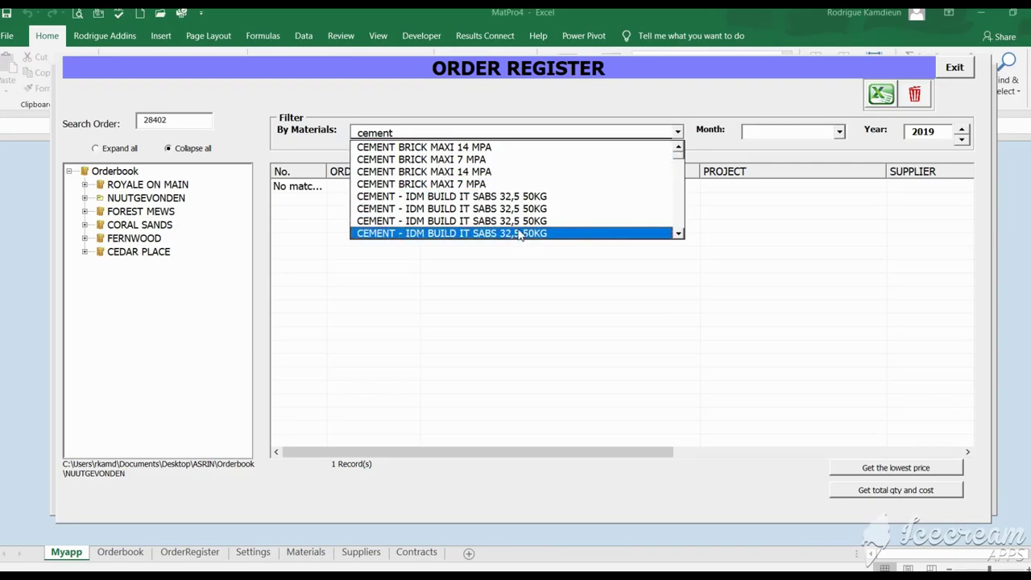
{"action": "left_click", "coordinate": [516, 197]}
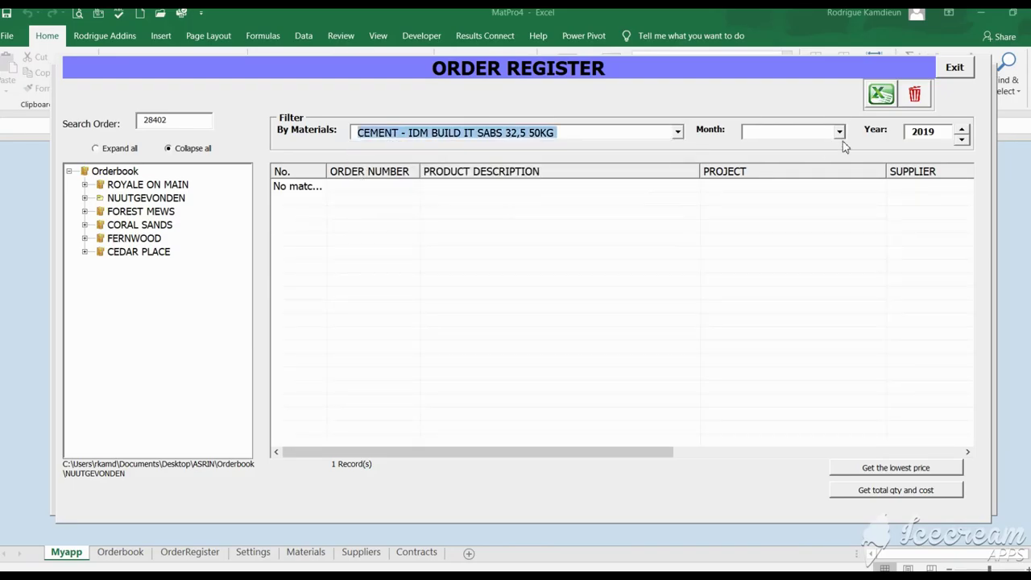
{"action": "left_click", "coordinate": [963, 140]}
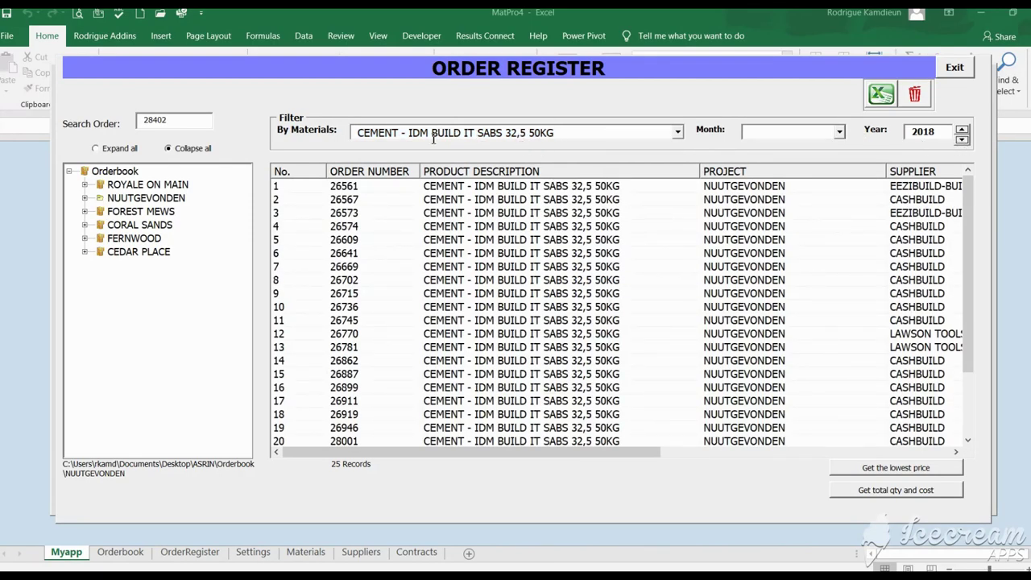
{"action": "scroll", "coordinate": [583, 235], "scroll_direction": "down", "scroll_amount": 1}
{"action": "scroll", "coordinate": [583, 236], "scroll_direction": "down", "scroll_amount": 1}
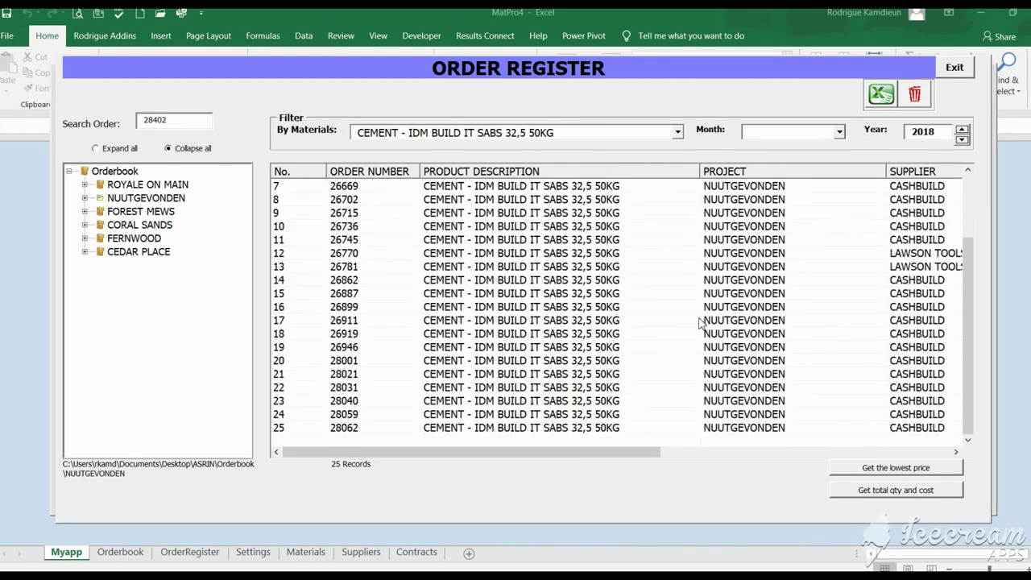
Get the lowest price (60.5, CASHBUILD) and total quantity 8240 at cost 455460.8.
{"action": "left_click", "coordinate": [883, 471]}
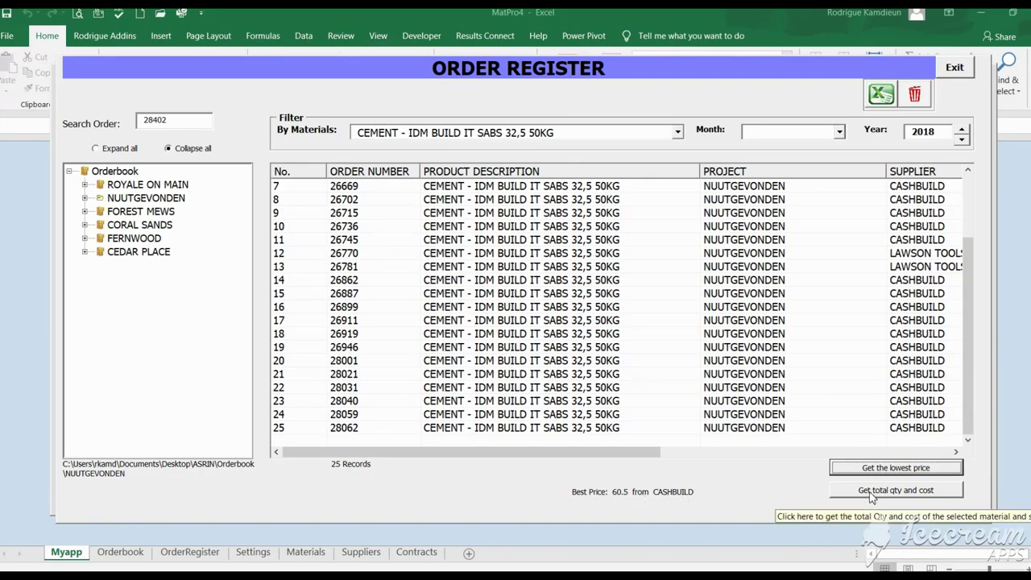
{"action": "left_click", "coordinate": [870, 492]}
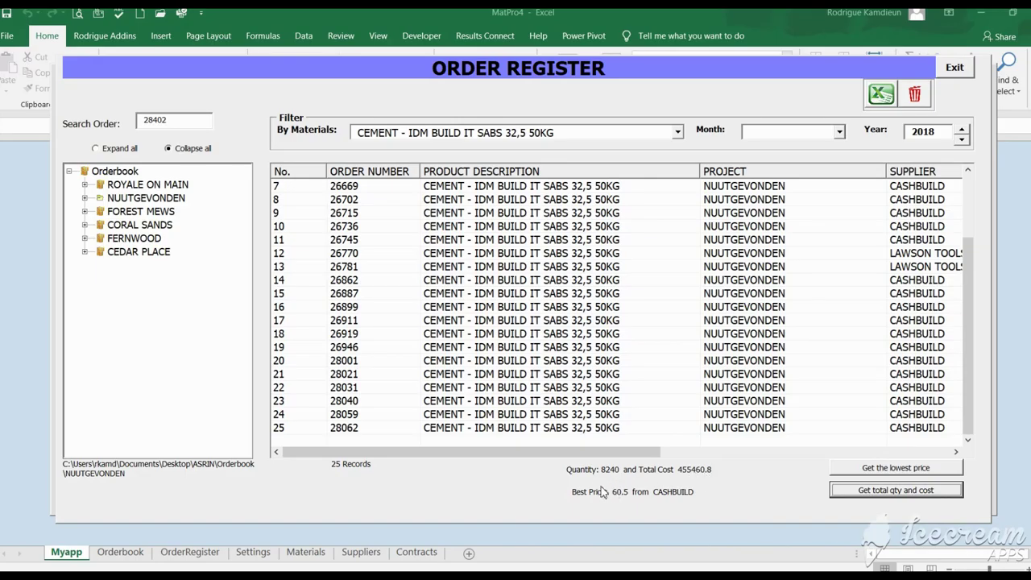
{"action": "left_click", "coordinate": [85, 238]}
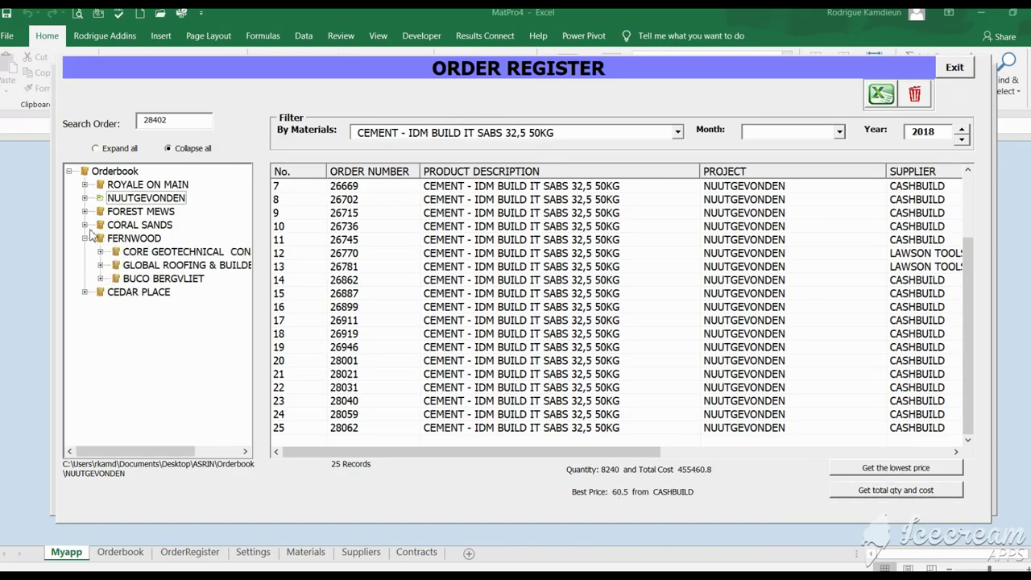
Browse the ROYALE ON MAIN, NUUTGEVONDEN and FOREST MEWS project orders.
{"action": "left_click", "coordinate": [85, 198]}
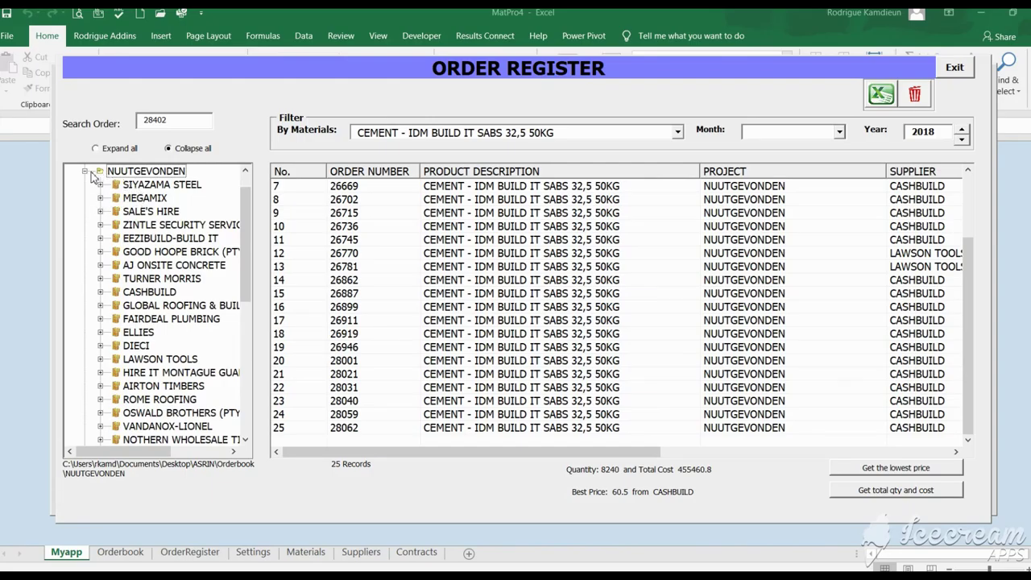
{"action": "left_click", "coordinate": [86, 172]}
{"action": "left_click", "coordinate": [125, 186]}
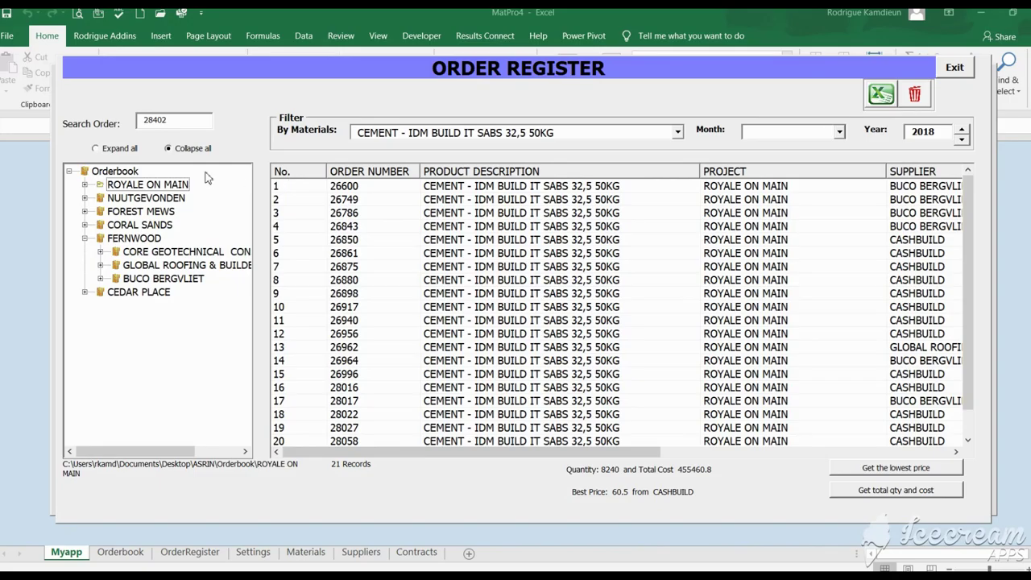
{"action": "left_click", "coordinate": [149, 198]}
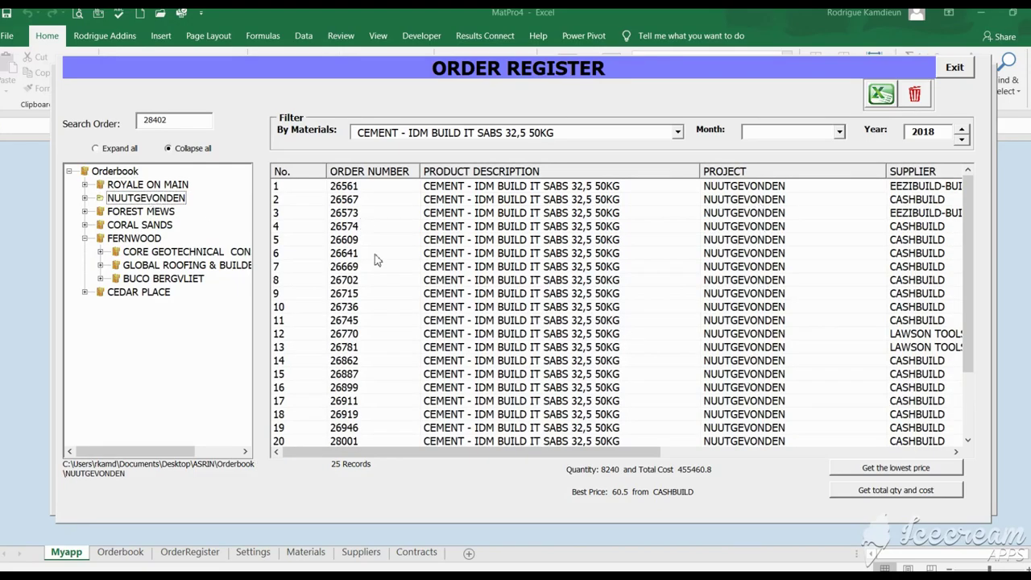
{"action": "left_click", "coordinate": [148, 211]}
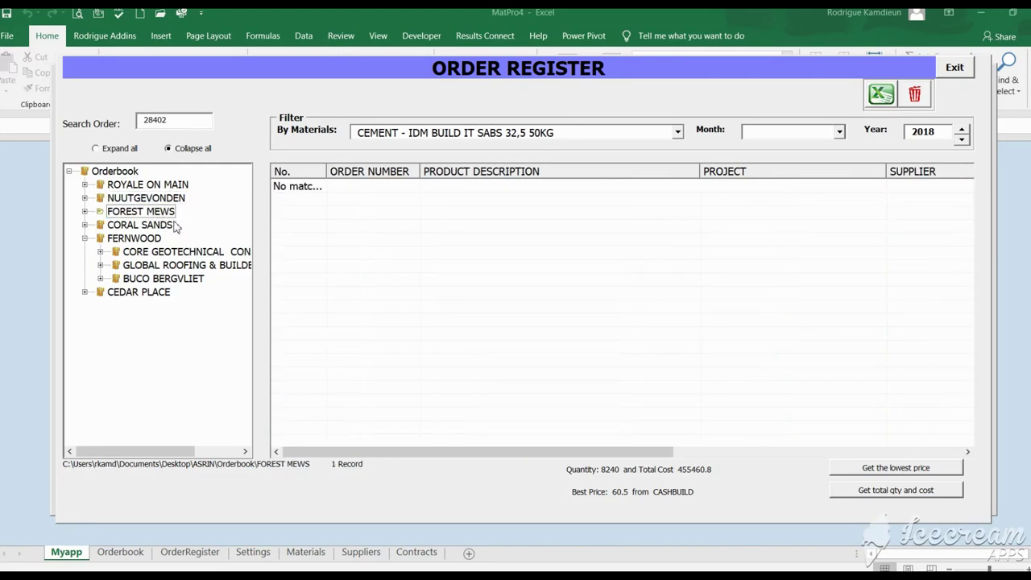
Set the Year filter to 2019, showing 29 IDM cement records.
{"action": "left_click", "coordinate": [960, 131]}
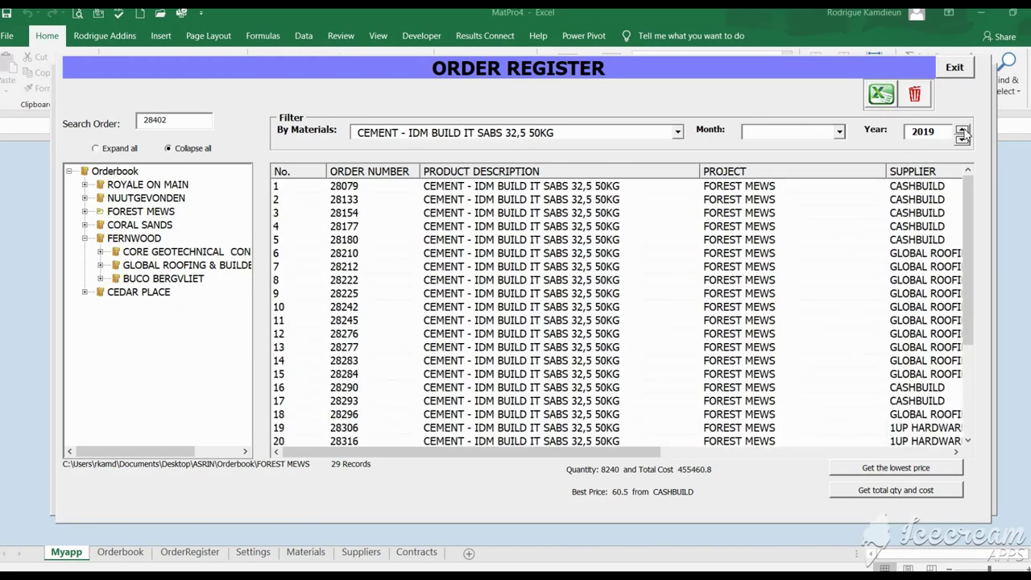
{"action": "scroll", "coordinate": [741, 277], "scroll_direction": "down", "scroll_amount": 3}
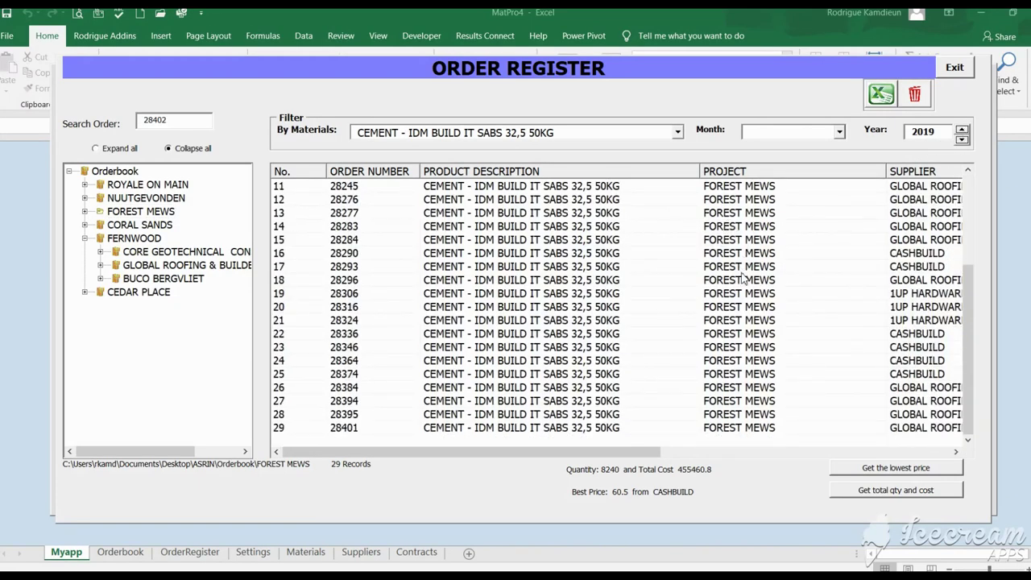
{"action": "scroll", "coordinate": [742, 277], "scroll_direction": "up", "scroll_amount": 2}
{"action": "scroll", "coordinate": [741, 277], "scroll_direction": "up", "scroll_amount": 1}
{"action": "scroll", "coordinate": [741, 277], "scroll_direction": "down", "scroll_amount": 3}
{"action": "scroll", "coordinate": [741, 277], "scroll_direction": "up", "scroll_amount": 3}
{"action": "scroll", "coordinate": [739, 274], "scroll_direction": "down", "scroll_amount": 3}
{"action": "left_click_drag", "start_coordinate": [186, 451], "coordinate": [205, 450]}
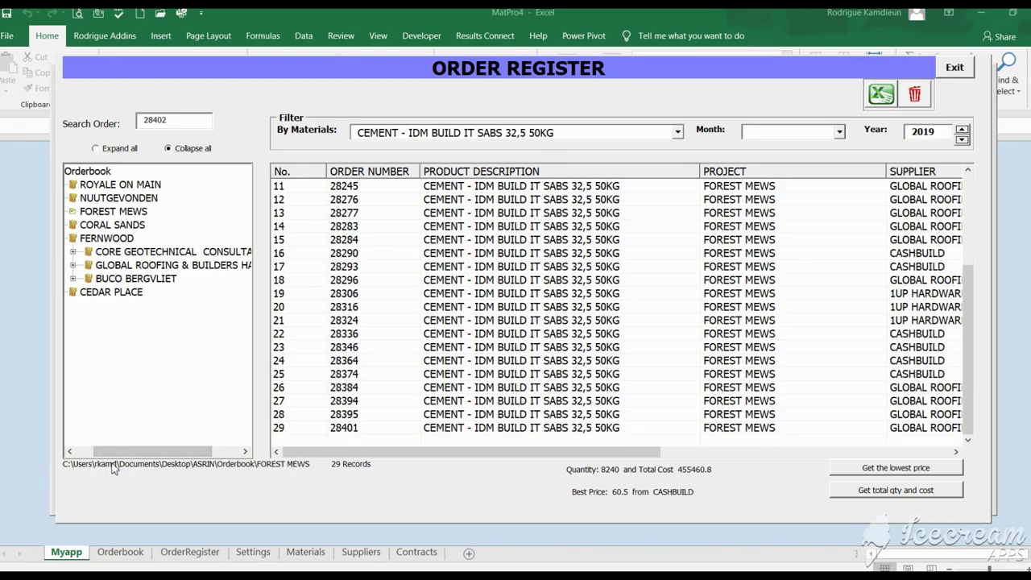
{"action": "left_click", "coordinate": [209, 211]}
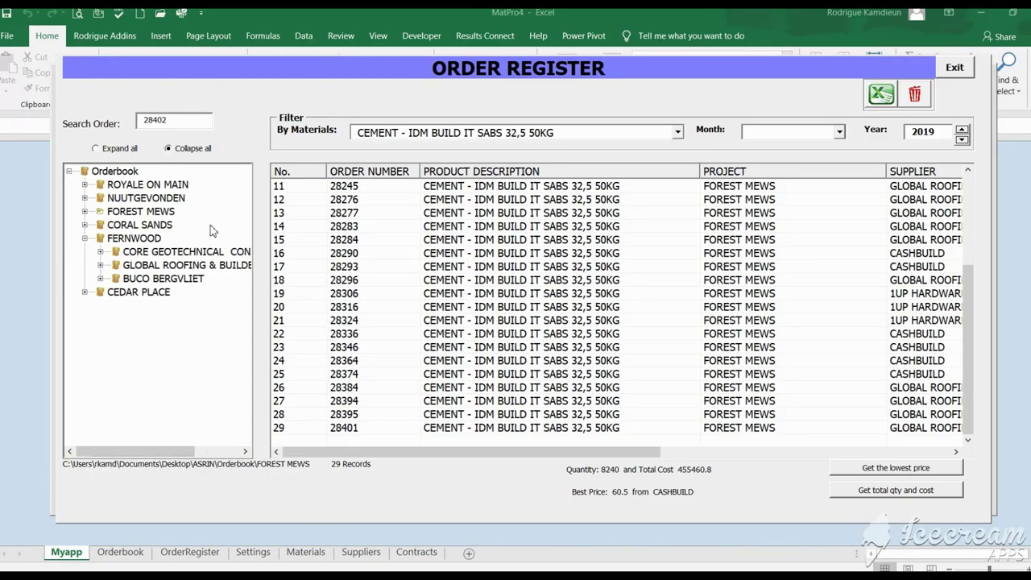
Expand CEDAR PLACE › CASHBUILD and select order 28402.
{"action": "left_click", "coordinate": [84, 238]}
{"action": "left_click", "coordinate": [84, 226]}
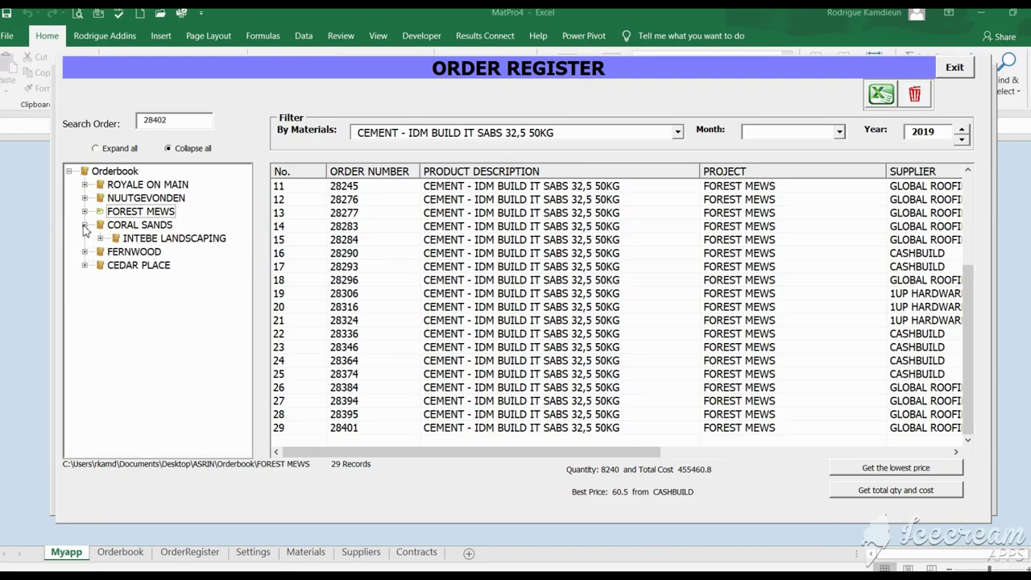
{"action": "left_click", "coordinate": [99, 238]}
{"action": "left_click", "coordinate": [100, 239]}
{"action": "left_click", "coordinate": [84, 264]}
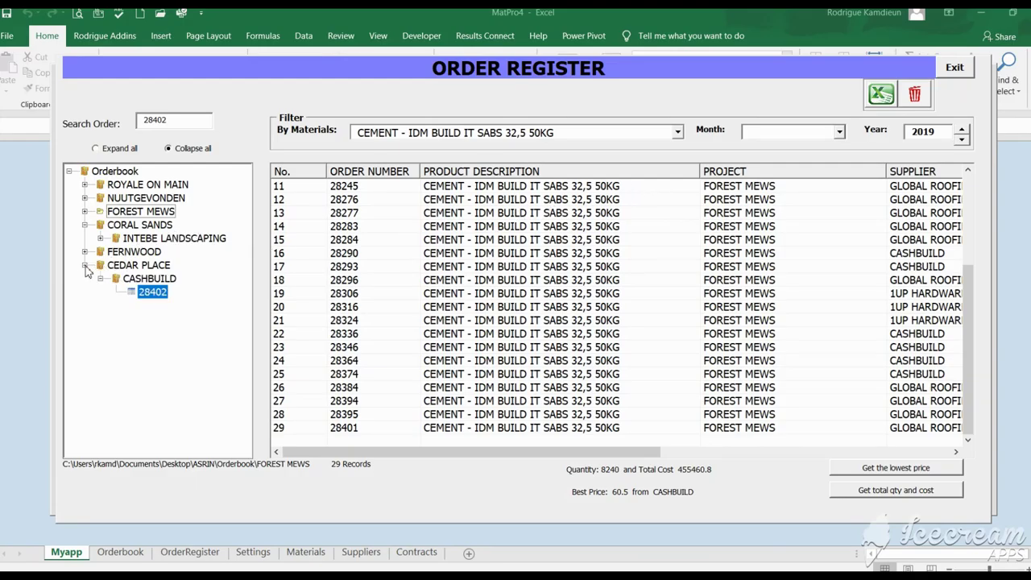
{"action": "left_click", "coordinate": [153, 292]}
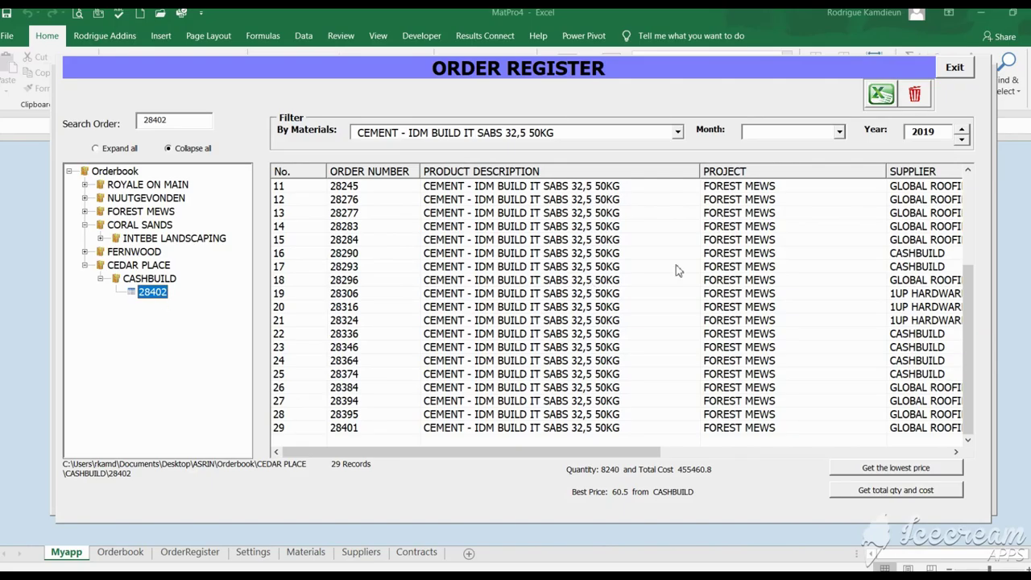
{"action": "double_click", "coordinate": [564, 134]}
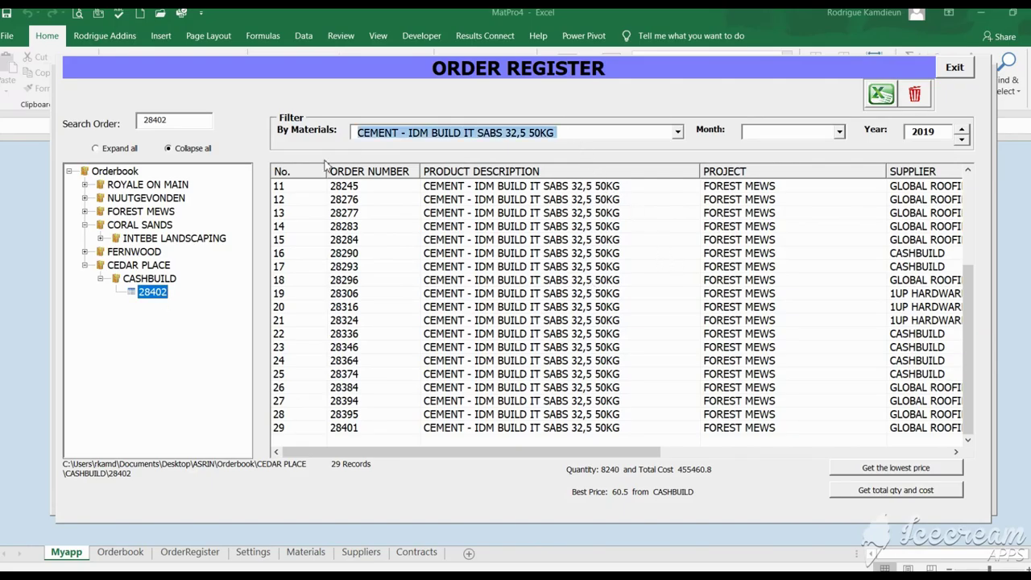
Clear the material filter, delete order 28402's cement line, confirm, and dismiss Error 91.
{"action": "key", "text": "Delete"}
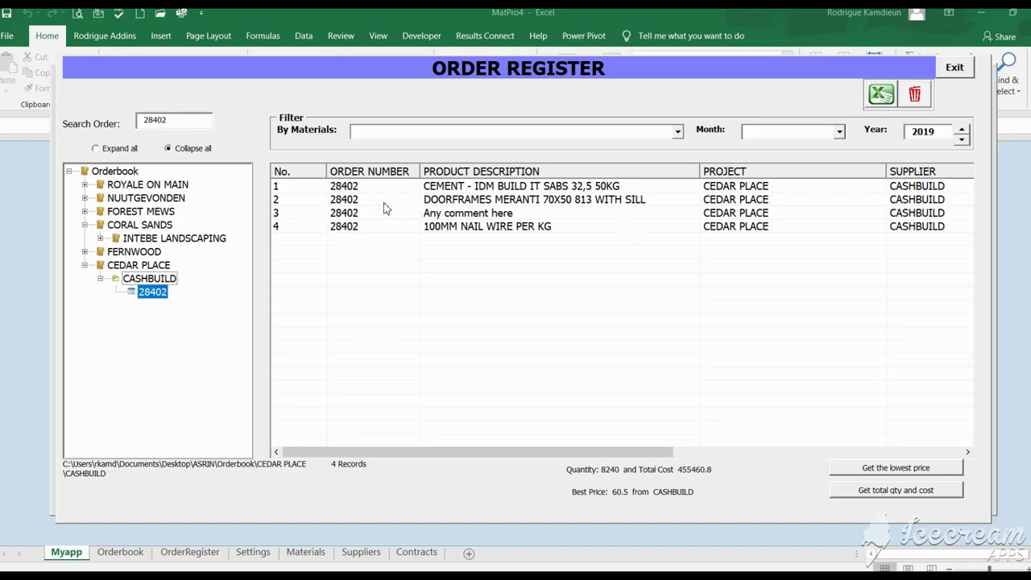
{"action": "left_click", "coordinate": [353, 188]}
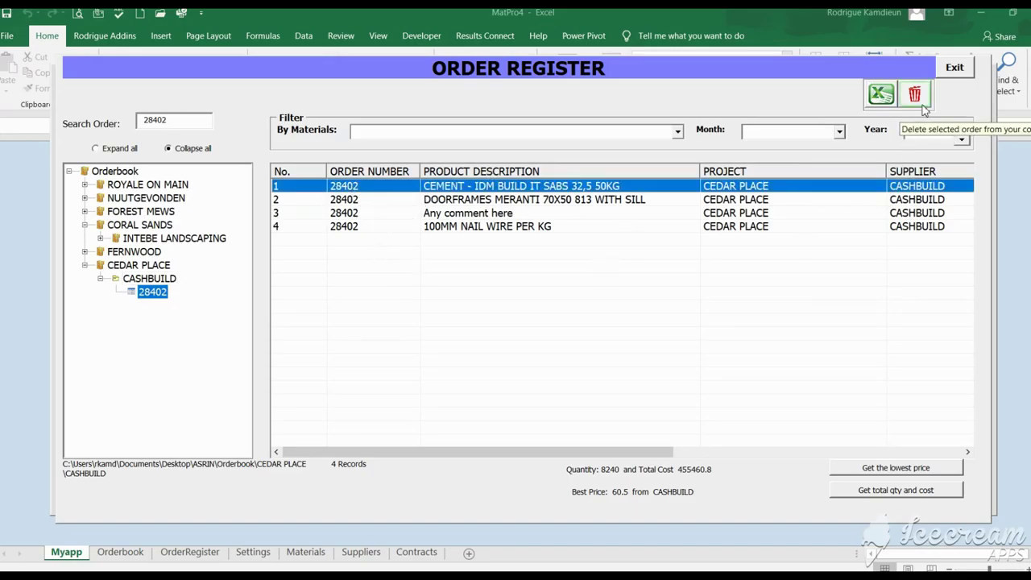
{"action": "left_click", "coordinate": [922, 103]}
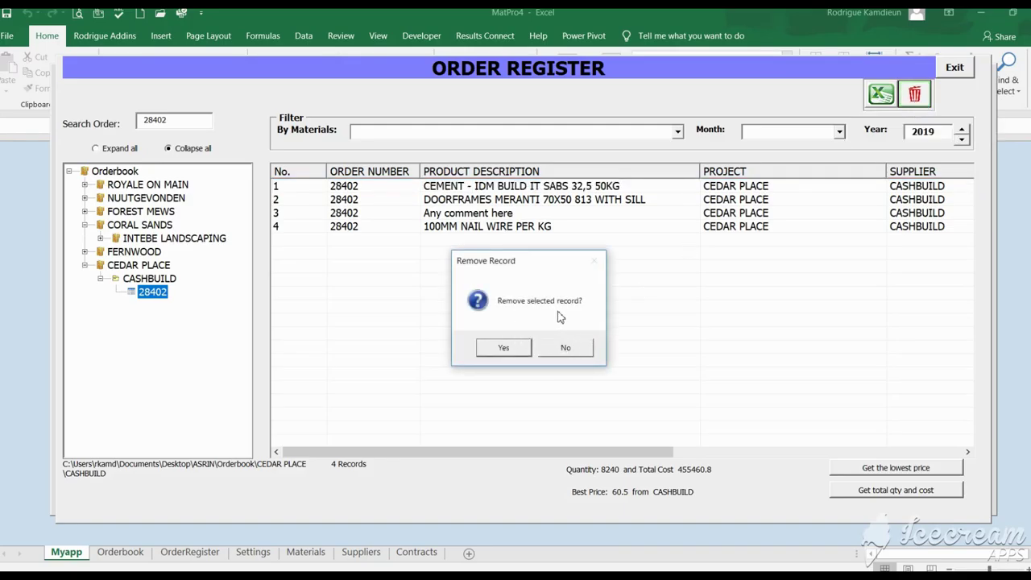
{"action": "left_click", "coordinate": [499, 348]}
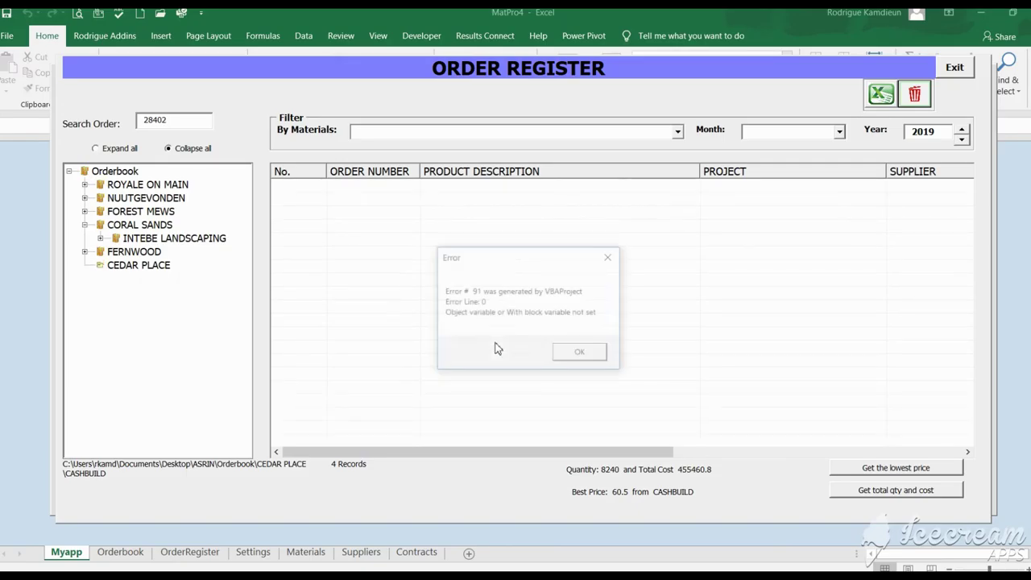
{"action": "left_click", "coordinate": [579, 352]}
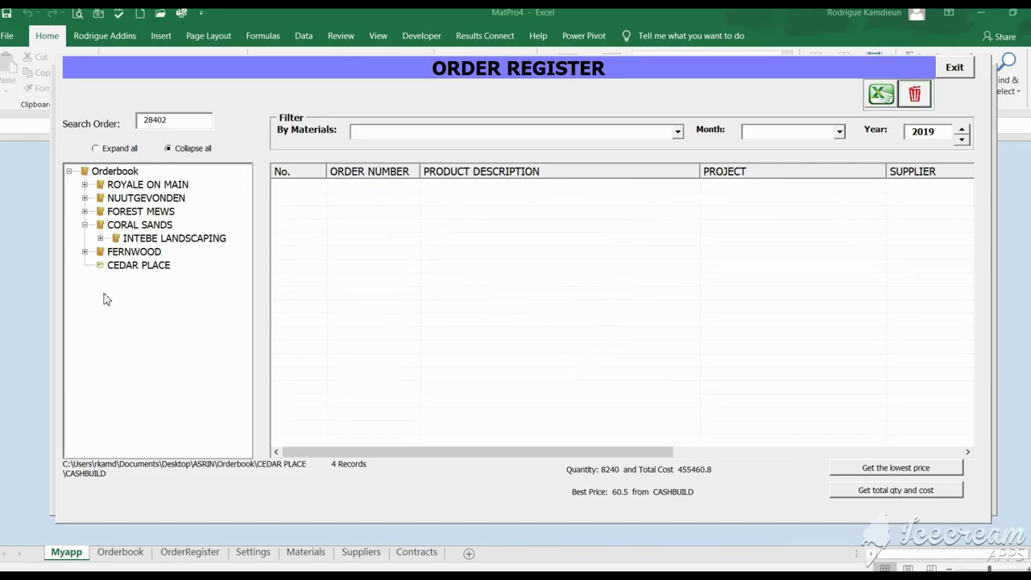
Open NUUTGEVONDEN › AJ ONSITE CONCRETE order 26968, showing its three items including 110MM UG pipe.
{"action": "left_click", "coordinate": [86, 251]}
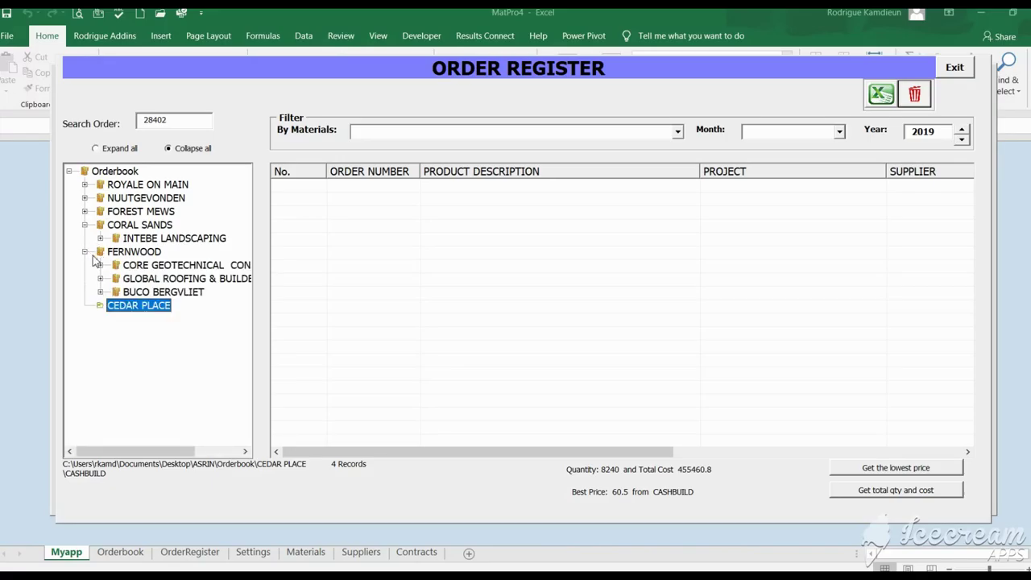
{"action": "left_click", "coordinate": [100, 291]}
{"action": "left_click", "coordinate": [100, 278]}
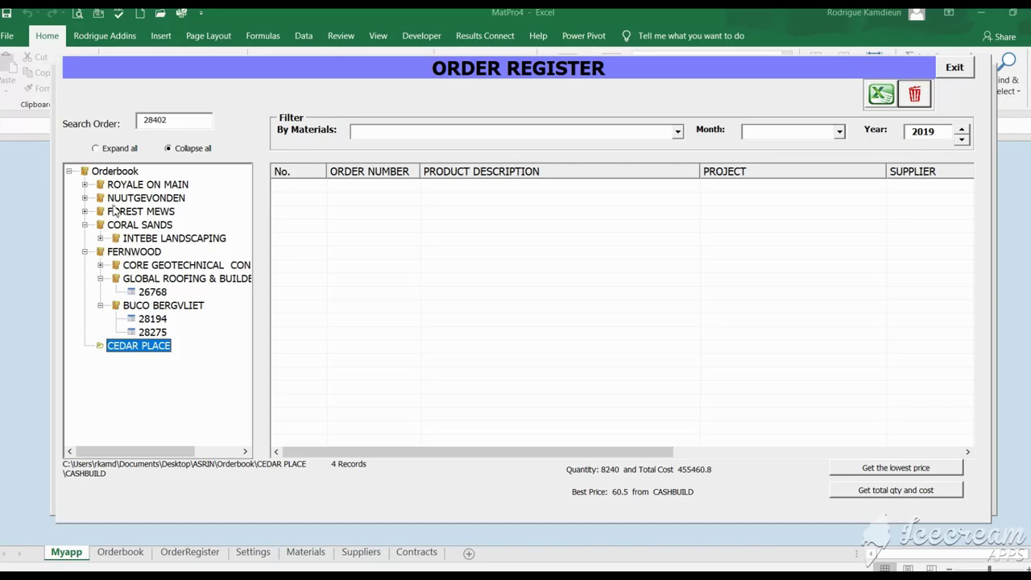
{"action": "left_click", "coordinate": [85, 198]}
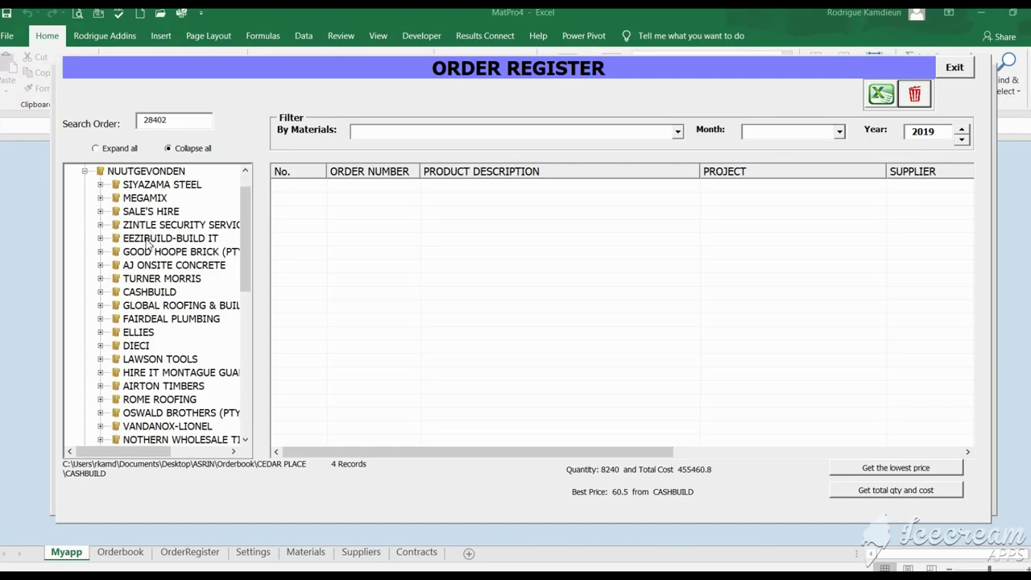
{"action": "left_click", "coordinate": [100, 265]}
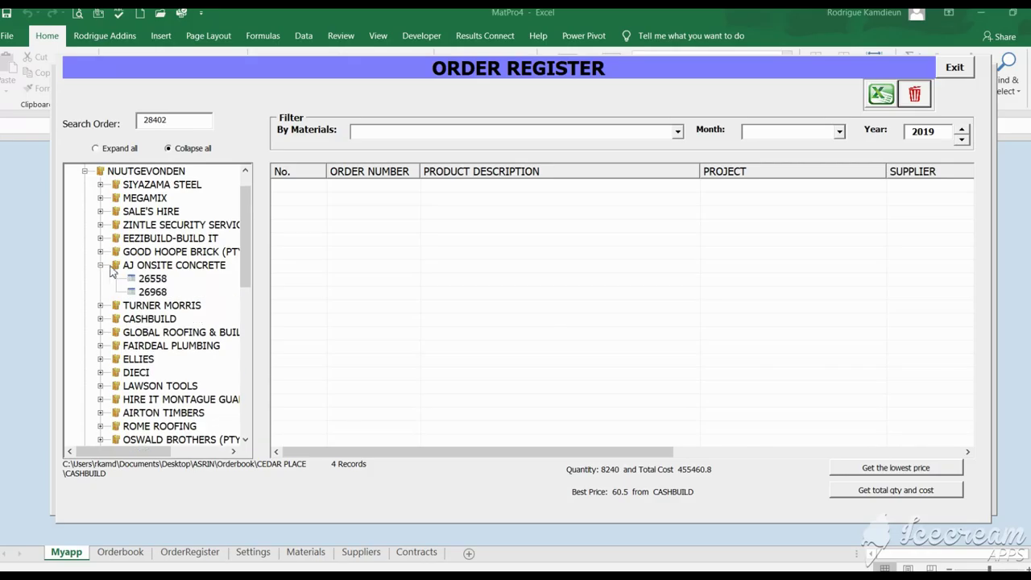
{"action": "left_click", "coordinate": [153, 292]}
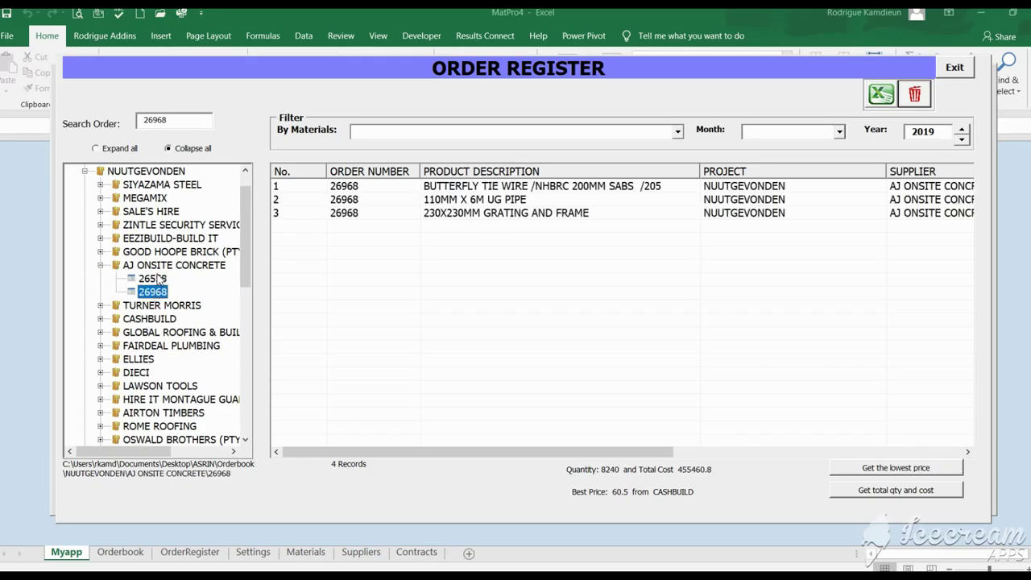
{"action": "scroll", "coordinate": [158, 277], "scroll_direction": "down", "scroll_amount": 7}
{"action": "scroll", "coordinate": [169, 272], "scroll_direction": "up", "scroll_amount": 8}
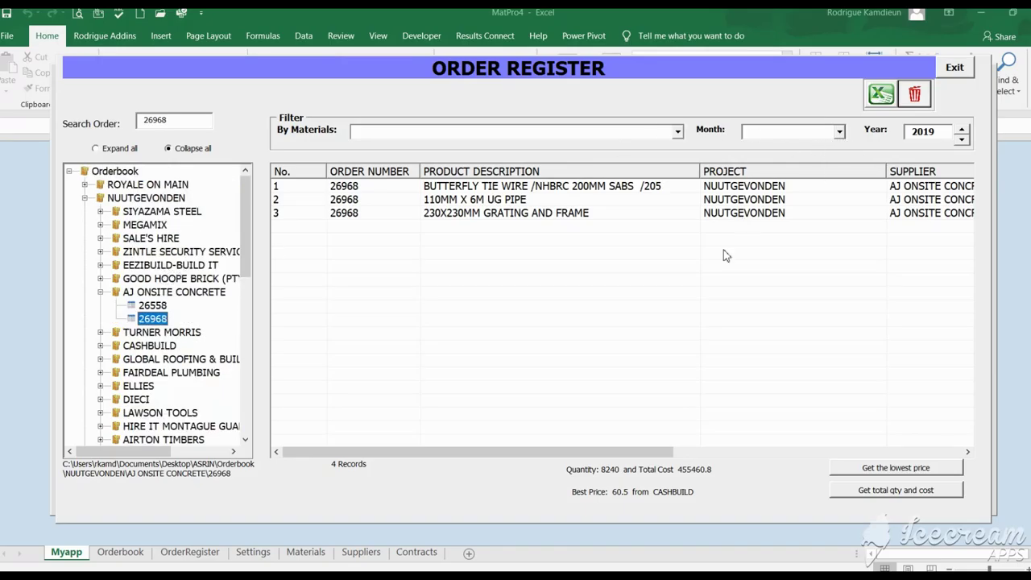
Exit the Order Register and load FERNWOOD › BUCO BERGVLIET order 28194, then 28275.
{"action": "left_click", "coordinate": [949, 74]}
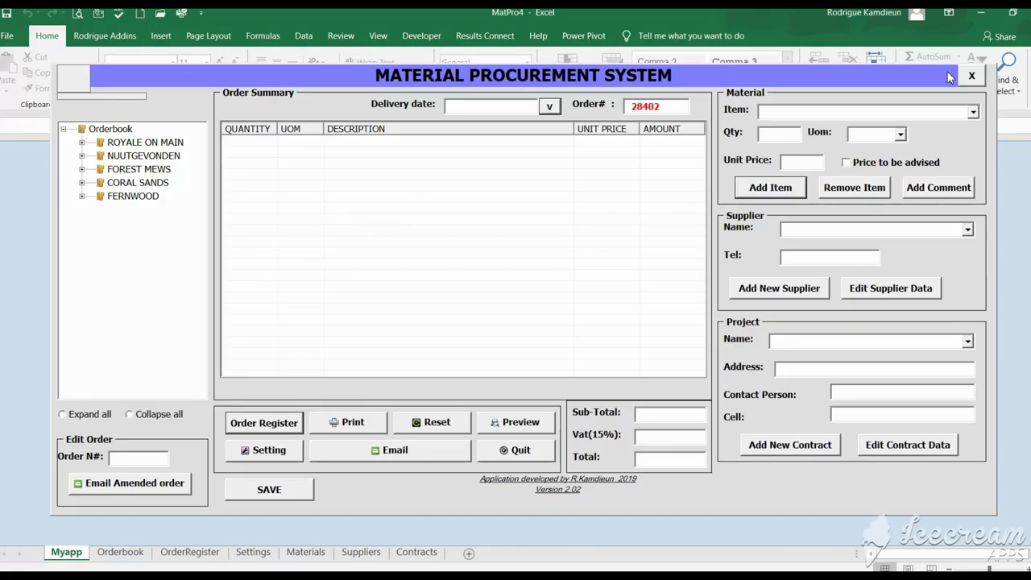
{"action": "left_click", "coordinate": [81, 196]}
{"action": "left_click", "coordinate": [100, 236]}
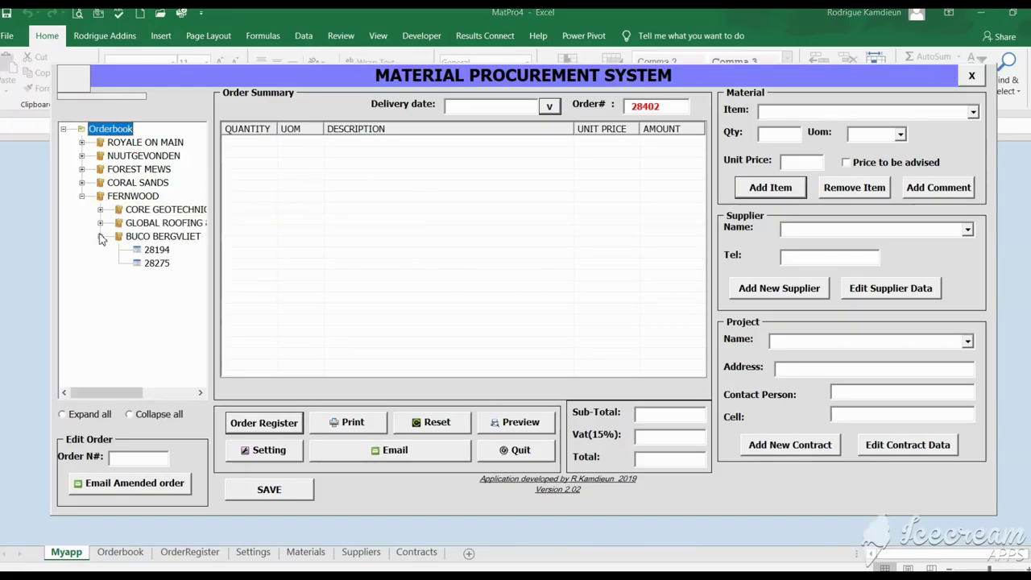
{"action": "left_click", "coordinate": [161, 251]}
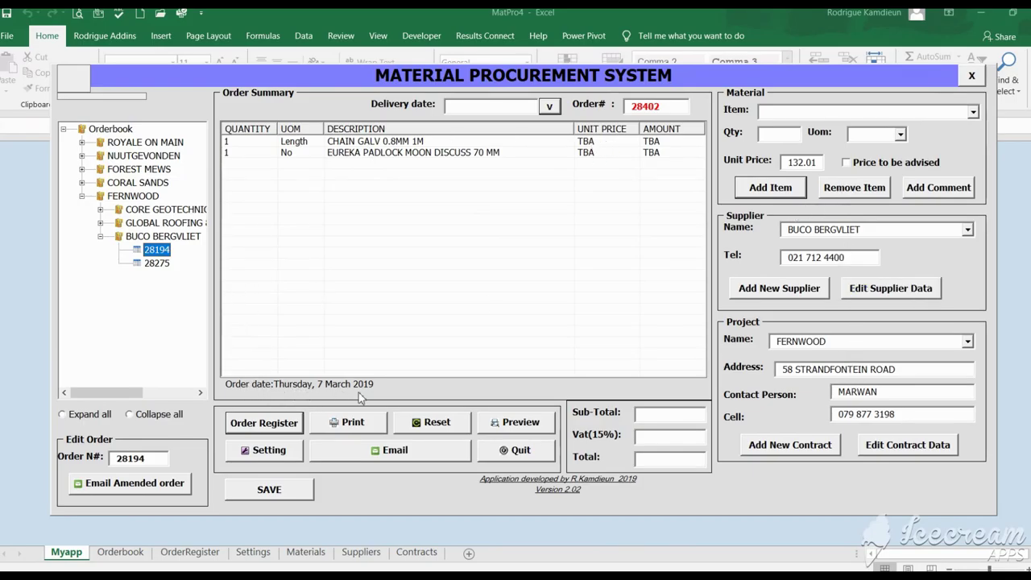
{"action": "left_click", "coordinate": [155, 263]}
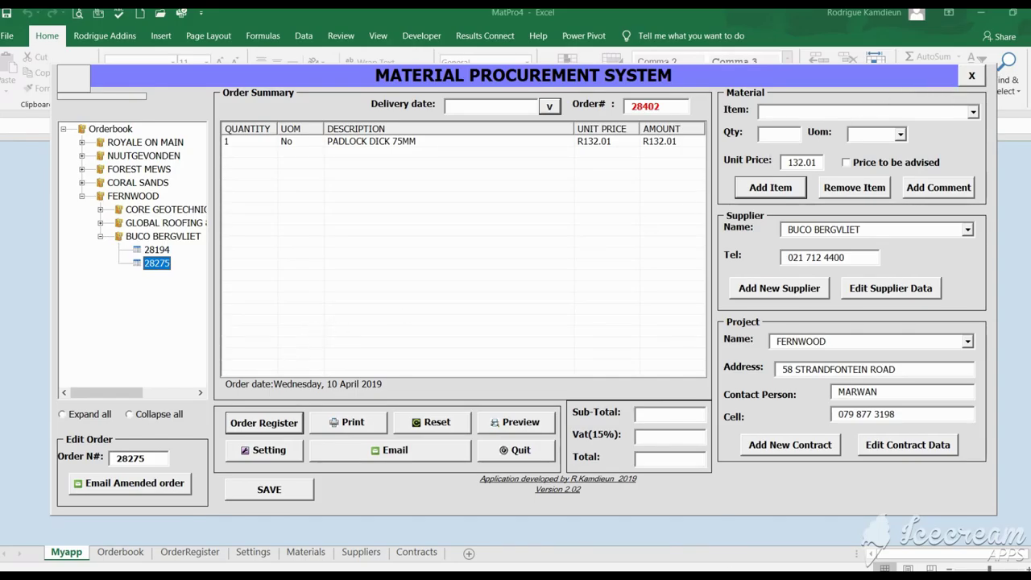
{"action": "mouse_move", "coordinate": [683, 559]}
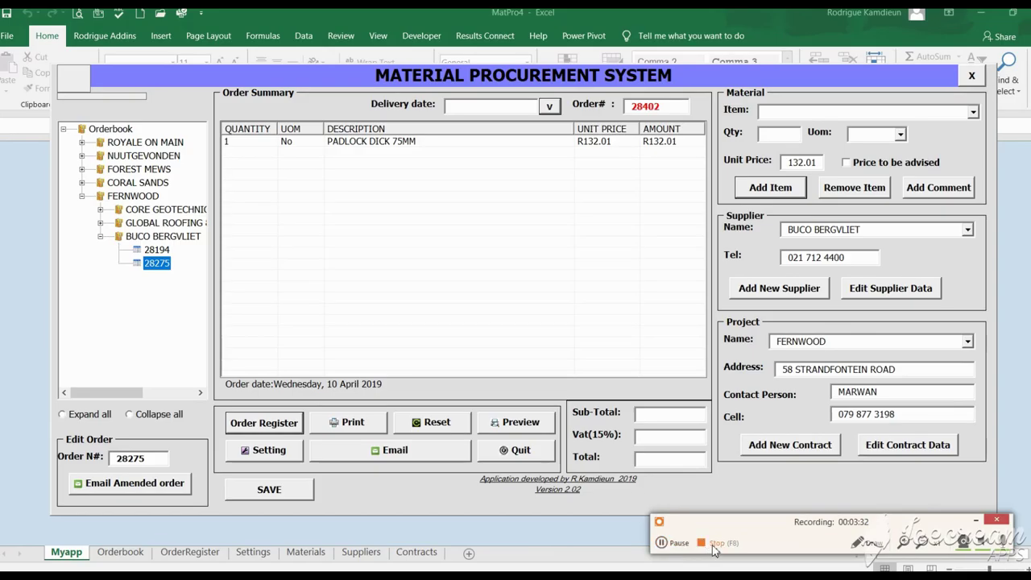